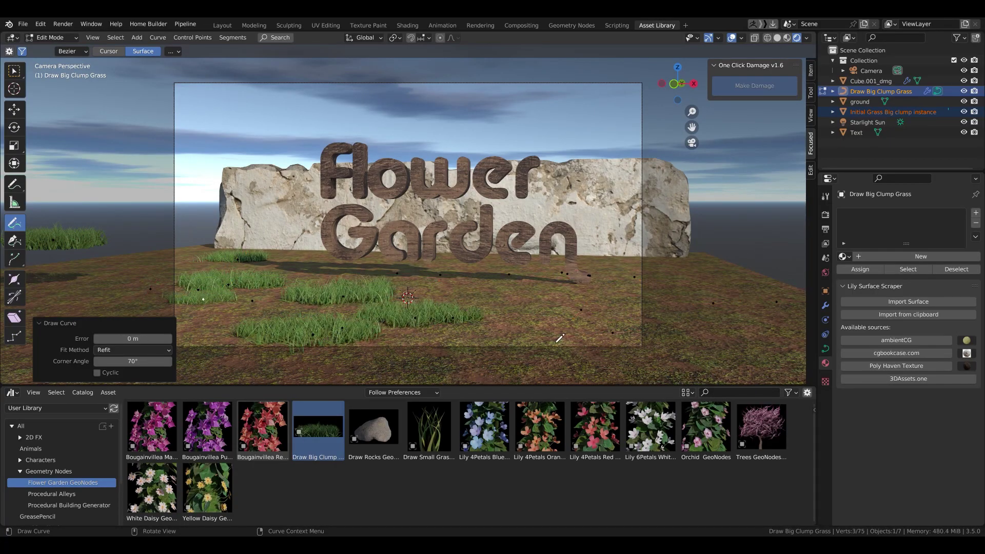
- Draw more big-clump grass on the ground, from the front centre out past the wall's right end
{"action": "left_click", "coordinate": [554, 333]}
{"action": "left_click", "coordinate": [544, 285]}
{"action": "left_click", "coordinate": [628, 304]}
{"action": "left_click", "coordinate": [703, 303]}
- Set the density of the Draw Big Clump Grass geometry nodes modifier to 2
{"action": "left_click", "coordinate": [825, 305]}
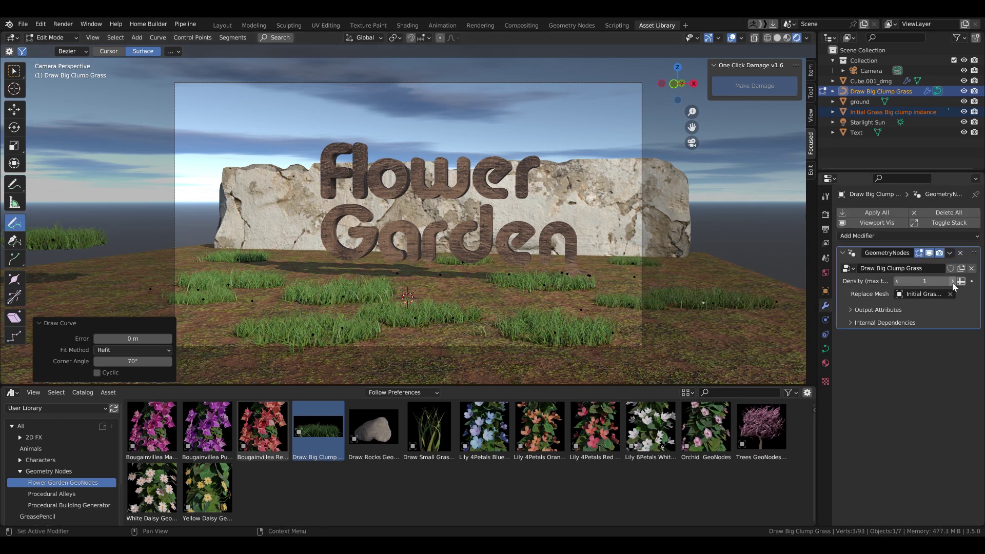
{"action": "left_click", "coordinate": [952, 281]}
{"action": "left_click", "coordinate": [952, 281]}
{"action": "left_click", "coordinate": [897, 281]}
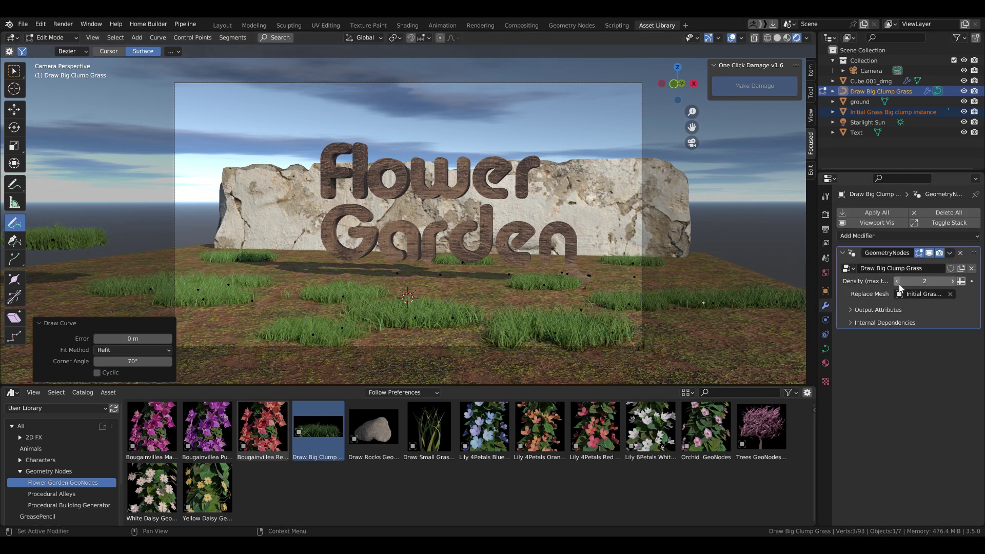
- Draw additional grass clumps over the middle, left, front and right parts of the ground in front of the wall
{"action": "left_click", "coordinate": [491, 299]}
{"action": "left_click_drag", "start_coordinate": [356, 269], "coordinate": [352, 271]}
{"action": "left_click", "coordinate": [311, 280]}
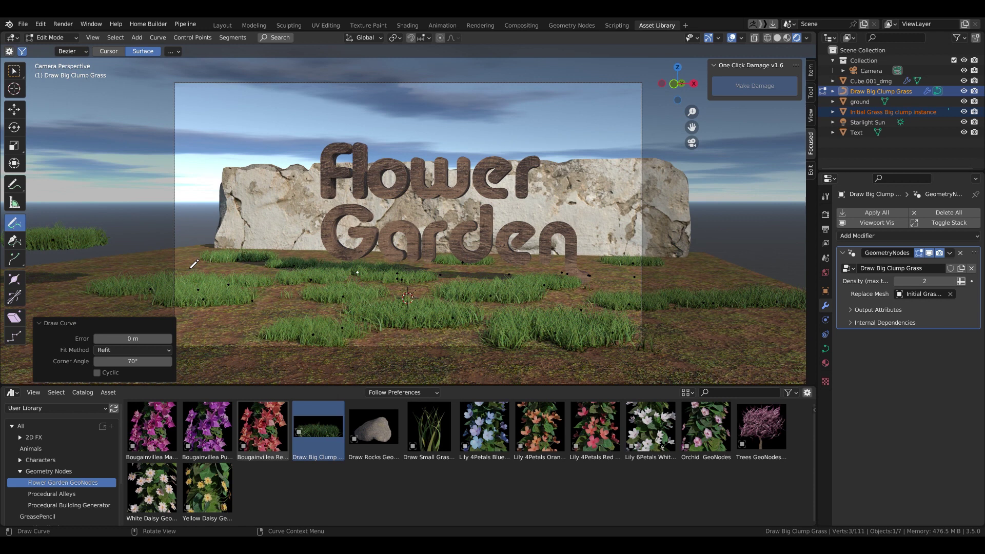
{"action": "left_click", "coordinate": [205, 259]}
{"action": "left_click", "coordinate": [238, 263]}
{"action": "left_click", "coordinate": [214, 327]}
{"action": "left_click_drag", "start_coordinate": [368, 348], "coordinate": [373, 346]}
{"action": "left_click", "coordinate": [577, 348]}
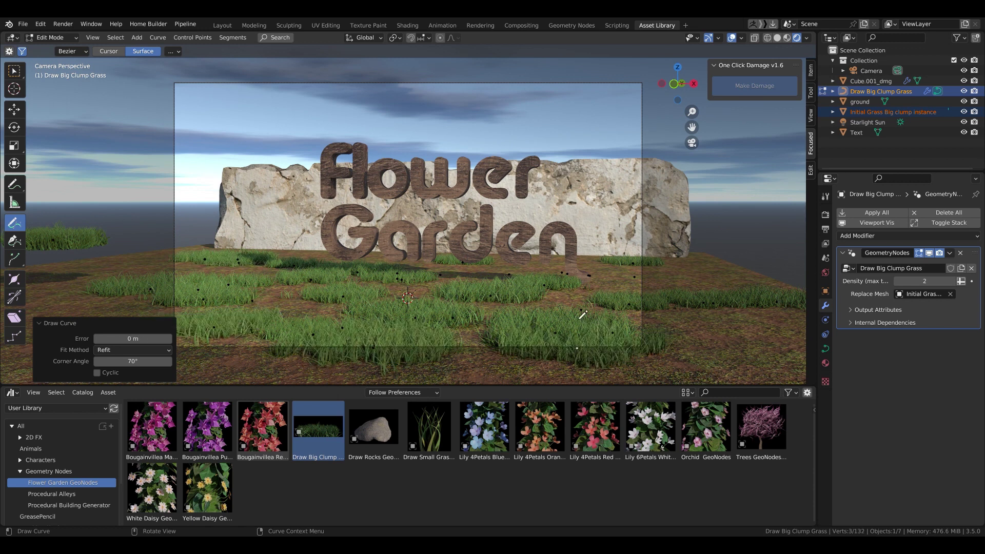
{"action": "left_click", "coordinate": [567, 301]}
{"action": "left_click", "coordinate": [633, 277]}
{"action": "left_click", "coordinate": [501, 270]}
- Compare the grass at density 1 with density 2, leaving the density at 2
{"action": "left_click", "coordinate": [899, 281]}
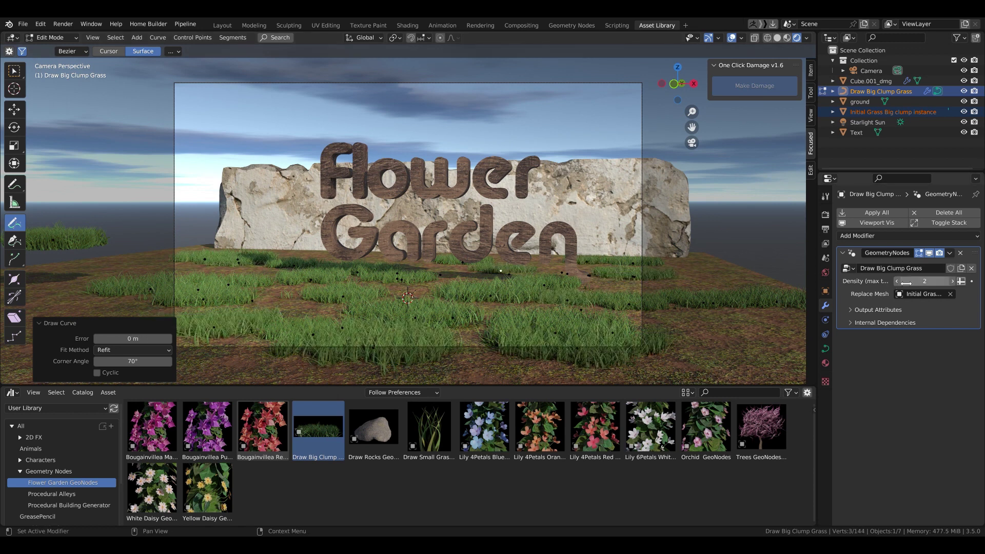
{"action": "left_click", "coordinate": [899, 281]}
{"action": "type", "text": "1"}
{"action": "key", "text": "Return"}
{"action": "left_click", "coordinate": [948, 282]}
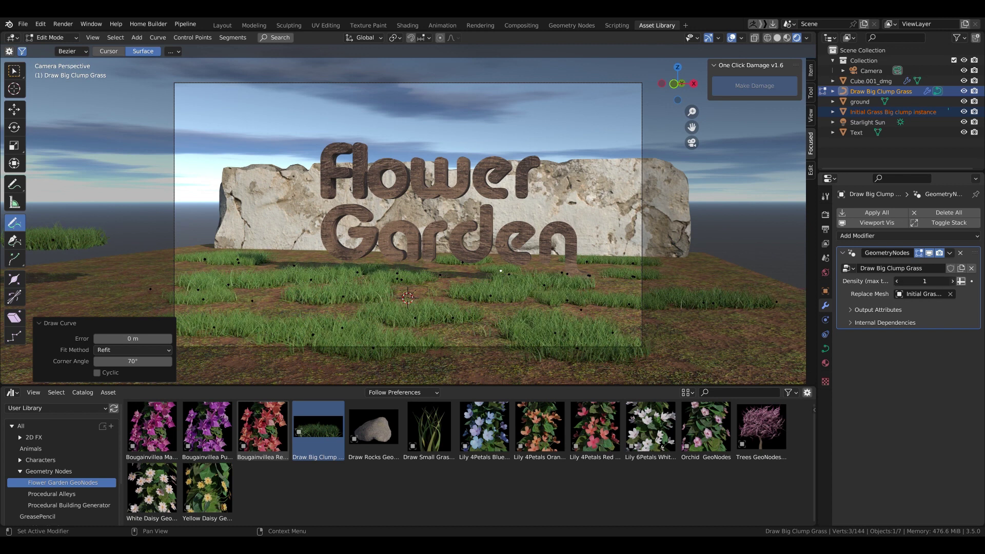
- Fill the centre and left of the ground and the wall's base with more grass, undoing the last stroke
{"action": "mouse_move", "coordinate": [374, 295]}
{"action": "left_mouse_down"}
{"action": "mouse_move", "coordinate": [284, 309]}
{"action": "mouse_move", "coordinate": [318, 314]}
{"action": "left_mouse_up"}
{"action": "left_click_drag", "start_coordinate": [198, 275], "coordinate": [194, 268]}
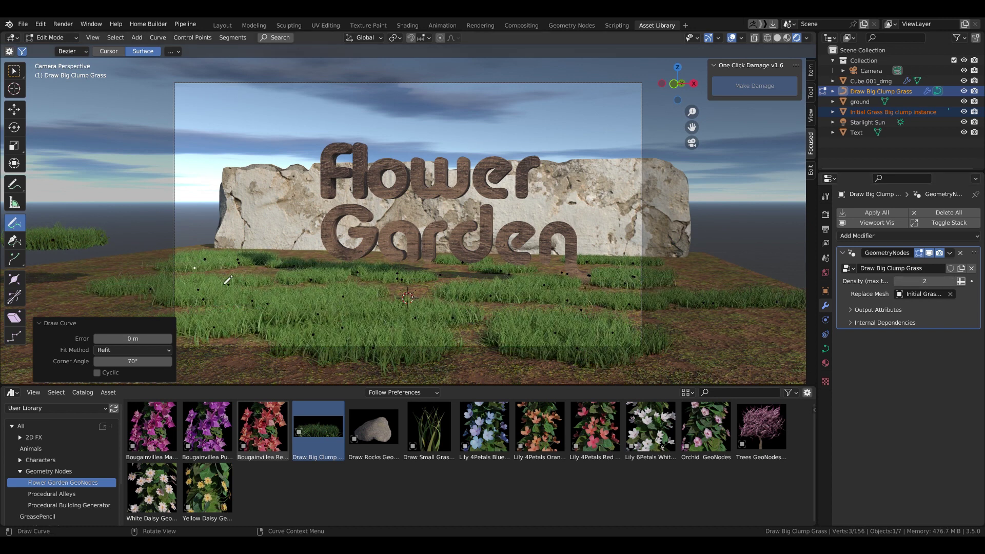
{"action": "left_click_drag", "start_coordinate": [324, 258], "coordinate": [321, 252]}
{"action": "left_click", "coordinate": [194, 246]}
{"action": "left_click", "coordinate": [178, 254]}
{"action": "key", "text": "ctrl+z"}
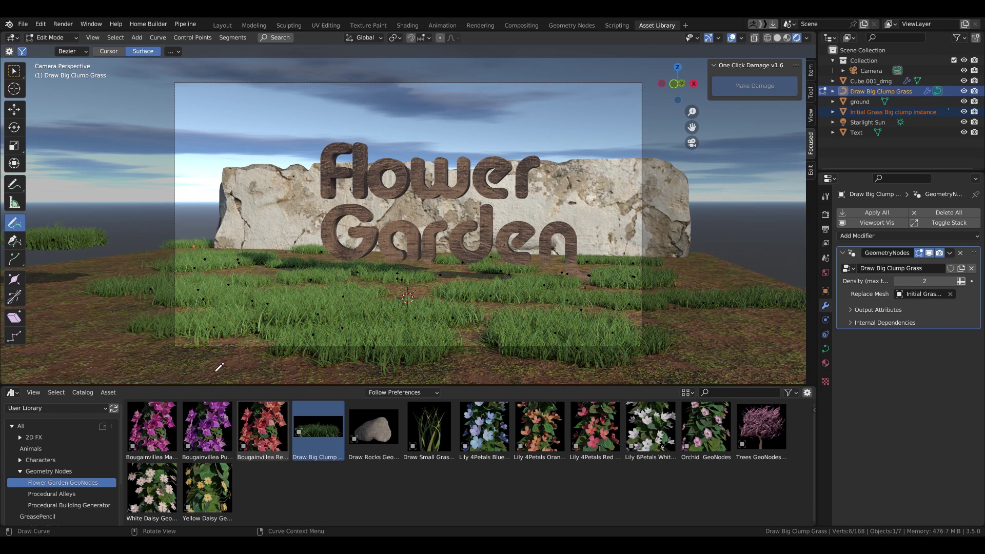
- Draw grass along the foreground and in the remaining gaps below the text, leave Edit Mode and deselect everything
{"action": "left_click", "coordinate": [215, 363]}
{"action": "left_click_drag", "start_coordinate": [399, 355], "coordinate": [483, 356]}
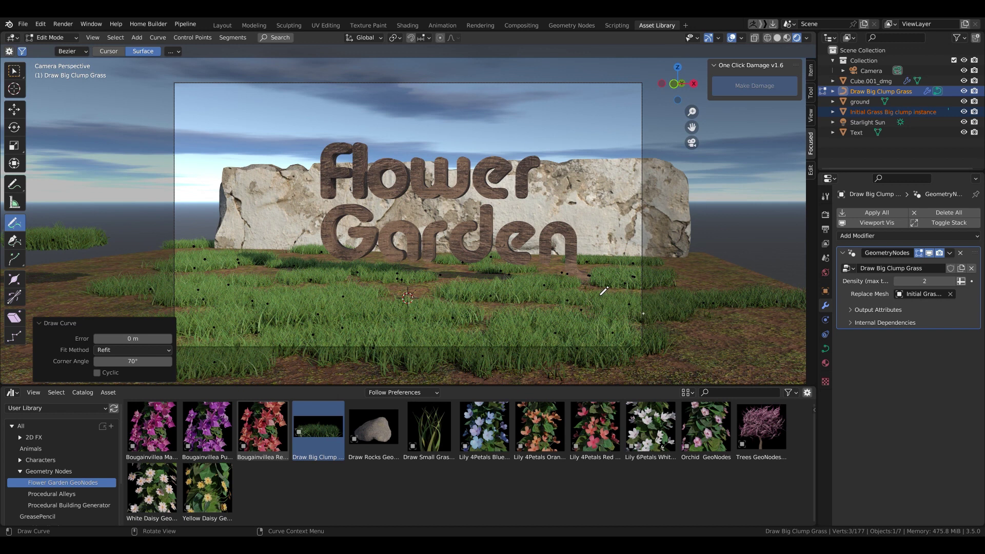
{"action": "left_click_drag", "start_coordinate": [603, 290], "coordinate": [568, 269]}
{"action": "key", "text": "ctrl+z"}
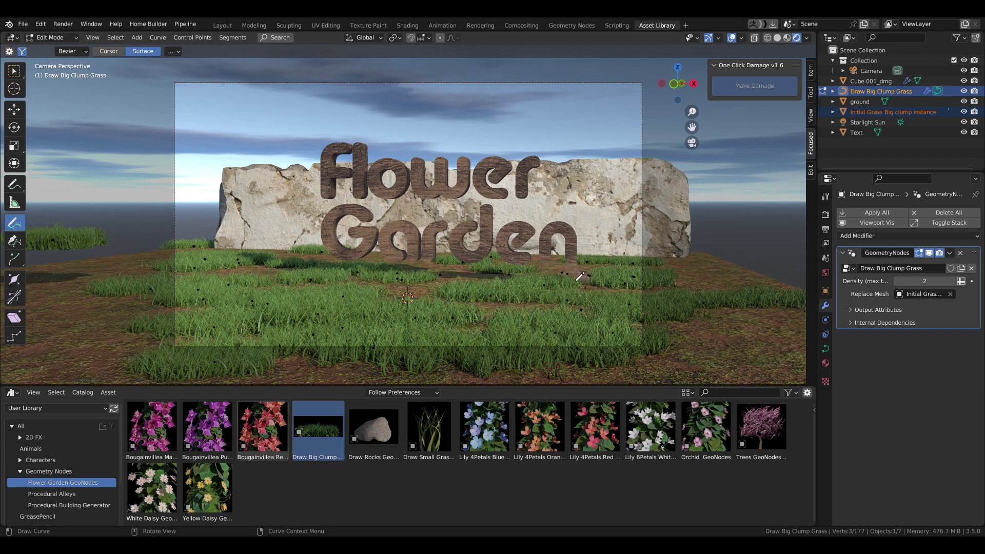
{"action": "left_click_drag", "start_coordinate": [567, 274], "coordinate": [556, 268]}
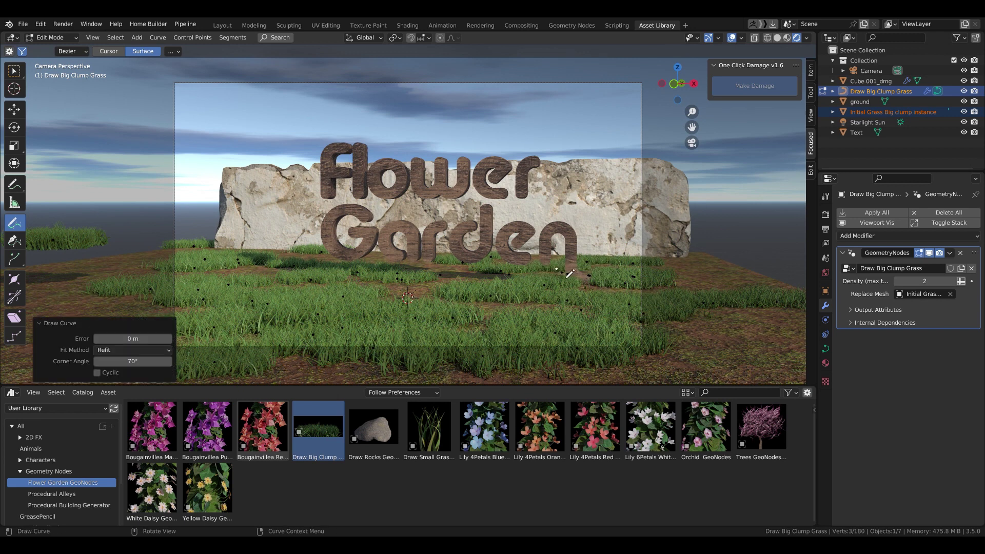
{"action": "mouse_move", "coordinate": [306, 265]}
{"action": "left_mouse_down"}
{"action": "mouse_move", "coordinate": [304, 257]}
{"action": "mouse_move", "coordinate": [256, 270]}
{"action": "left_mouse_up"}
{"action": "left_click_drag", "start_coordinate": [419, 297], "coordinate": [414, 289]}
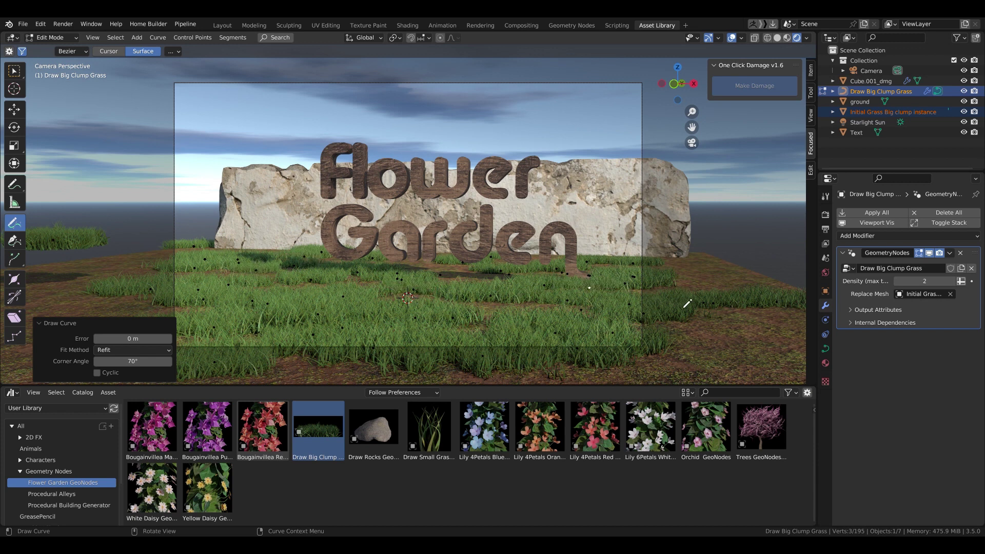
{"action": "key", "text": "Tab"}
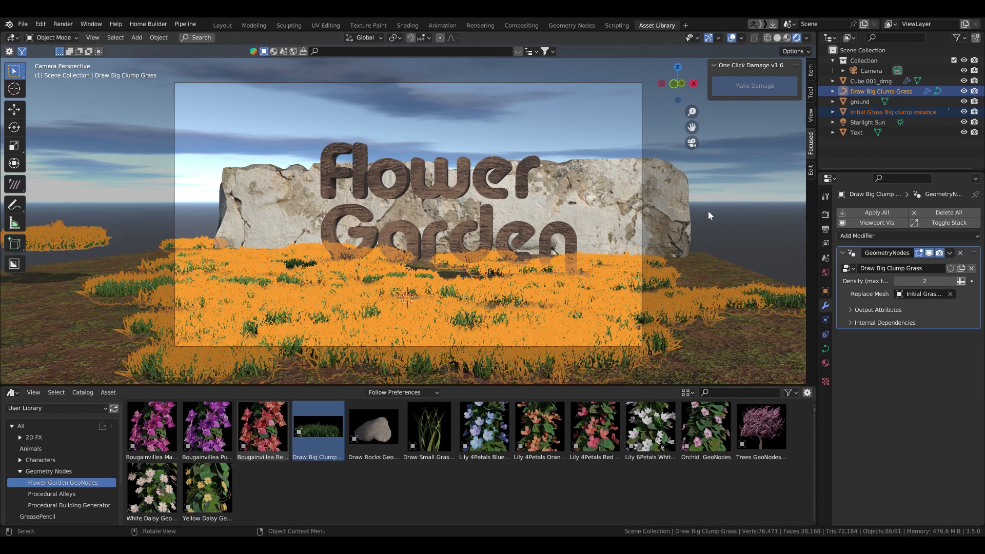
{"action": "left_click", "coordinate": [709, 212]}
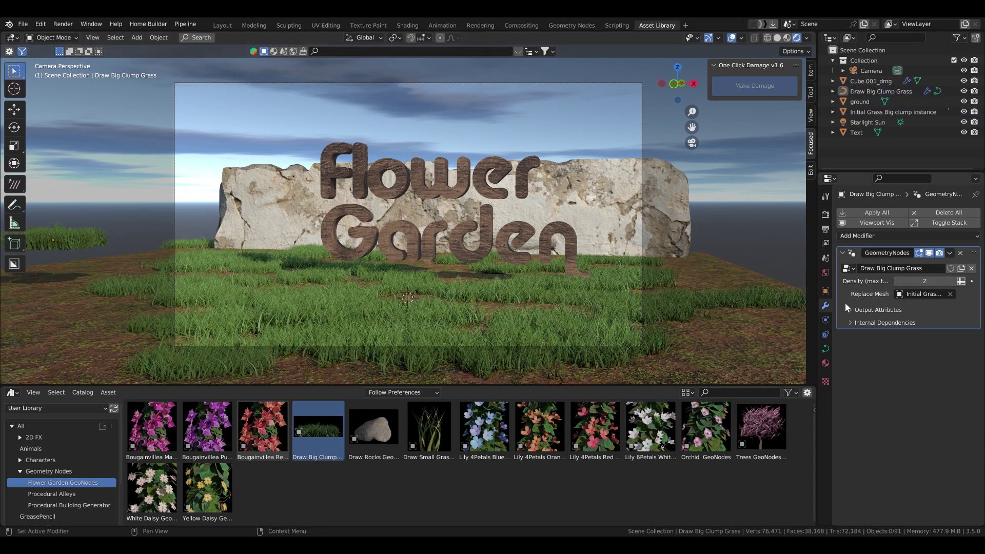
- Preview the scene with the Cycles render engine, switch back to Eevee and save the file
{"action": "key", "text": "q"}
{"action": "left_click", "coordinate": [810, 302]}
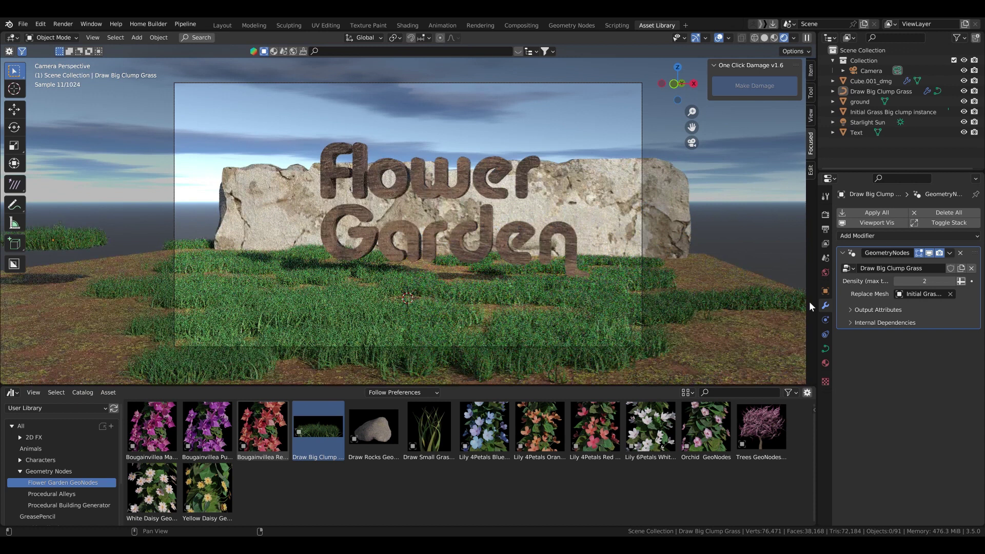
{"action": "key", "text": "z"}
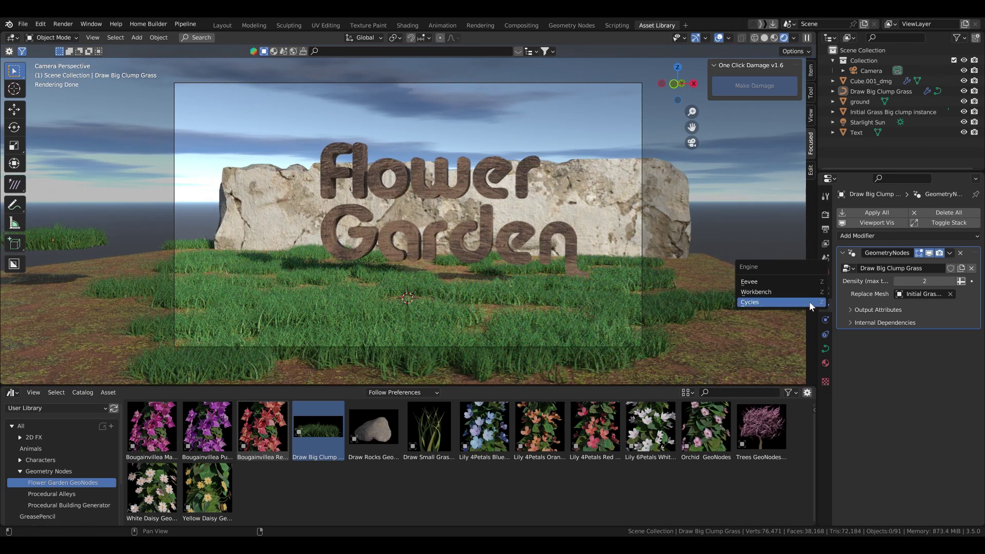
{"action": "left_click", "coordinate": [789, 281]}
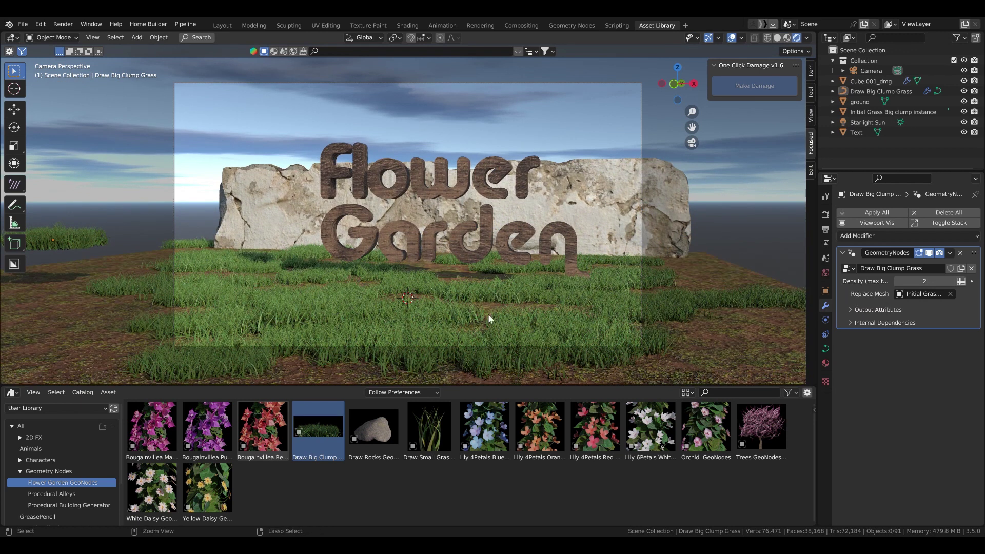
{"action": "key", "text": "ctrl+s"}
- Add the Bougainvillea Magenta GeoNodes asset to the scene and delete its default curve in Edit Mode
{"action": "left_click_drag", "start_coordinate": [151, 427], "coordinate": [82, 315]}
{"action": "key", "text": "Tab"}
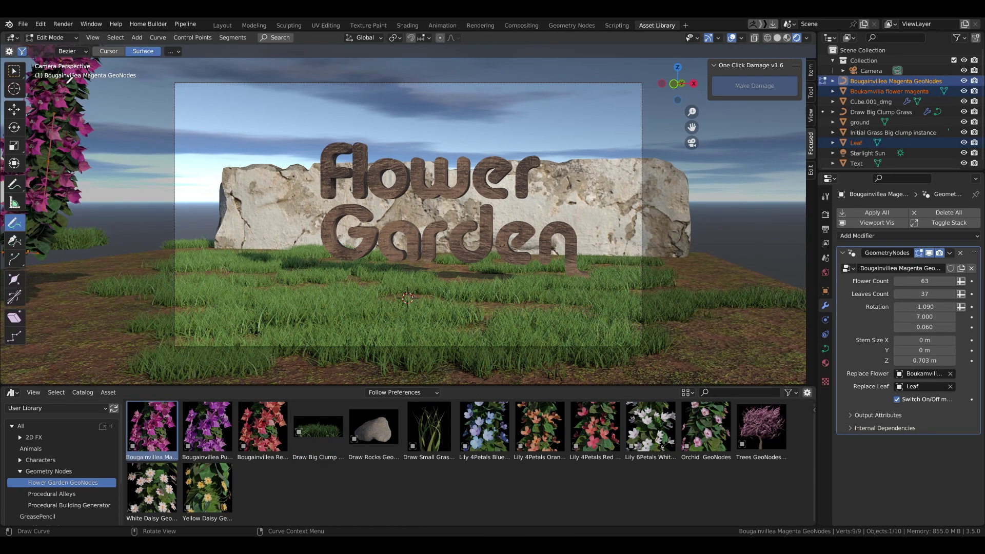
{"action": "key", "text": "x"}
{"action": "left_click", "coordinate": [202, 195]}
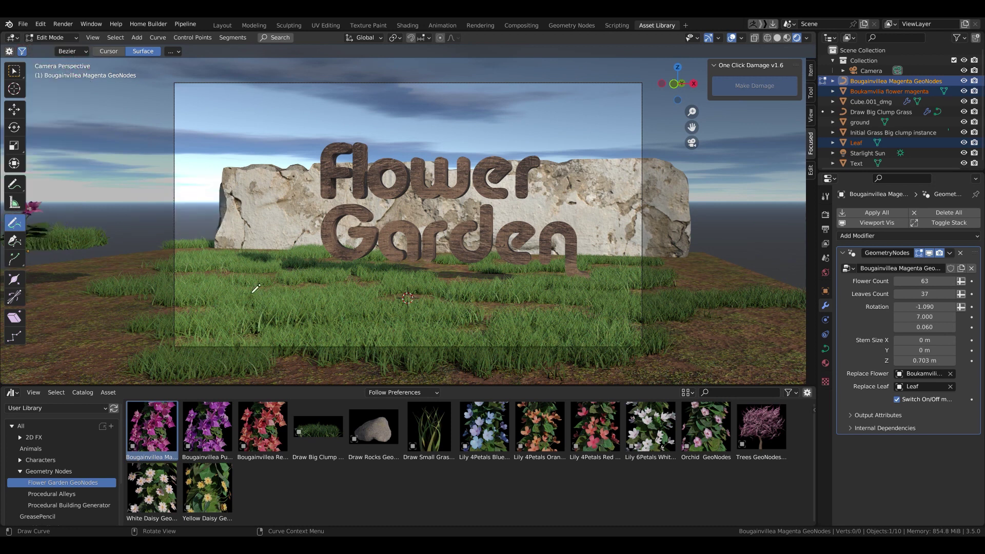
- With the curve drawing depth set to Surface, draw bougainvillea along the wall's upper left and upper right edges down its sides
{"action": "left_click", "coordinate": [109, 51]}
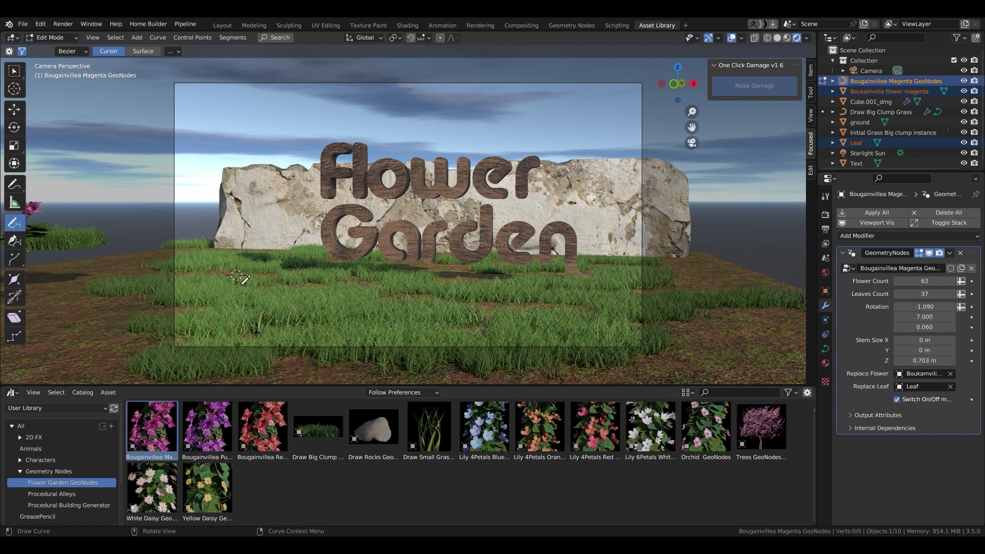
{"action": "left_click", "coordinate": [135, 54]}
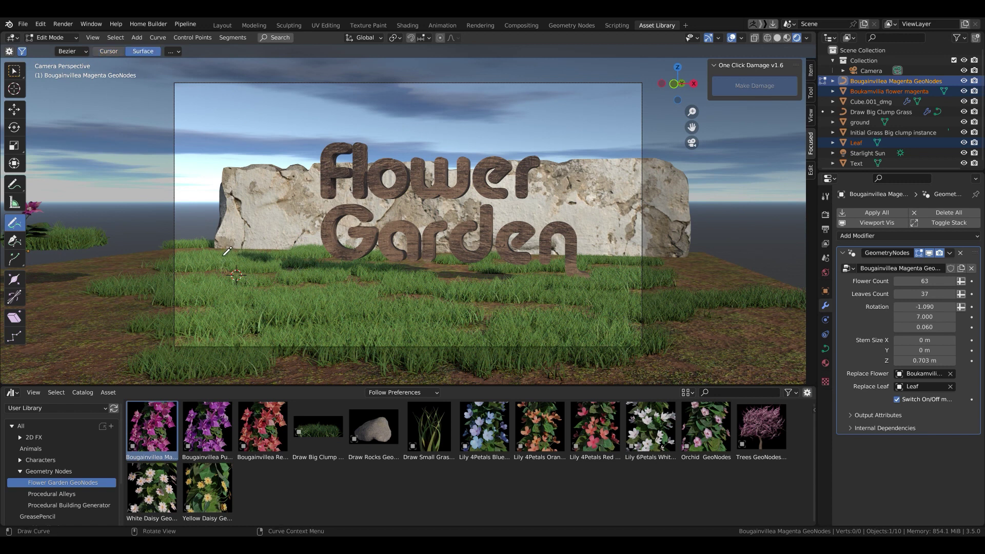
{"action": "mouse_move", "coordinate": [224, 255]}
{"action": "left_mouse_down"}
{"action": "mouse_move", "coordinate": [261, 188]}
{"action": "mouse_move", "coordinate": [306, 180]}
{"action": "left_mouse_up"}
{"action": "mouse_move", "coordinate": [558, 171]}
{"action": "left_mouse_down"}
{"action": "mouse_move", "coordinate": [664, 203]}
{"action": "mouse_move", "coordinate": [675, 237]}
{"action": "left_mouse_up"}
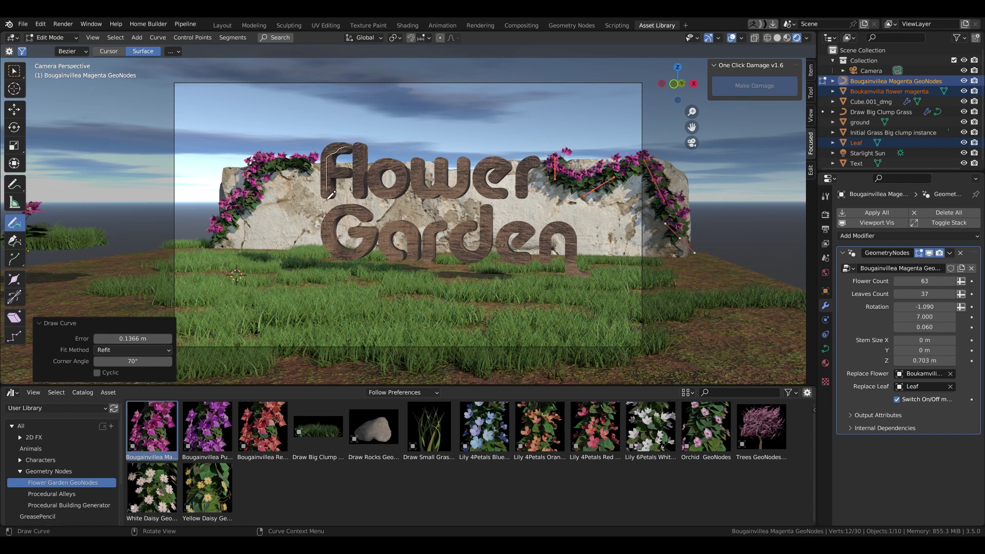
{"action": "left_click_drag", "start_coordinate": [331, 195], "coordinate": [624, 240]}
{"action": "key", "text": "ctrl+z"}
{"action": "key", "text": "ctrl+z"}
{"action": "left_click_drag", "start_coordinate": [291, 203], "coordinate": [577, 218]}
{"action": "key", "text": "ctrl+z"}
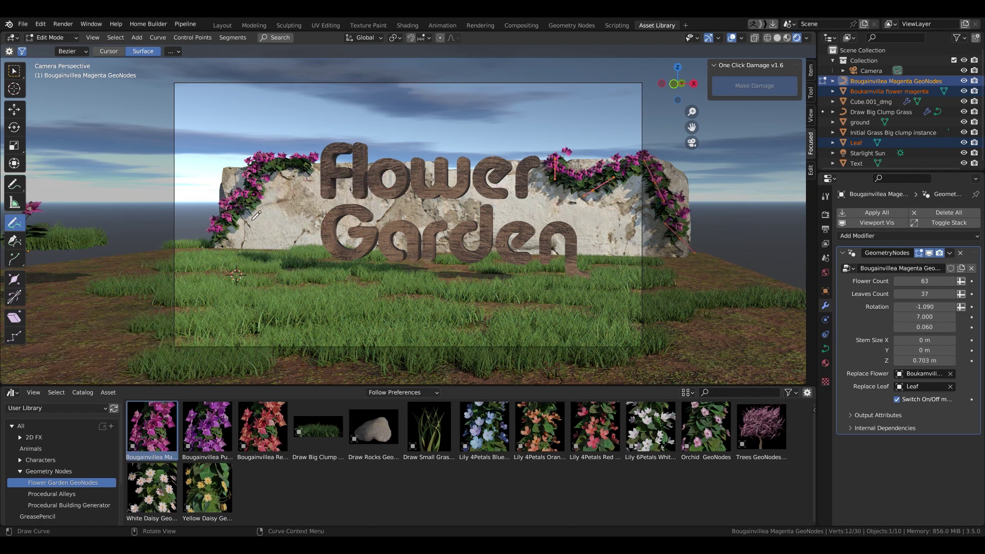
{"action": "left_click_drag", "start_coordinate": [252, 220], "coordinate": [315, 250]}
{"action": "key", "text": "Tab"}
{"action": "key", "text": "alt+a"}
{"action": "key", "text": "ctrl+z"}
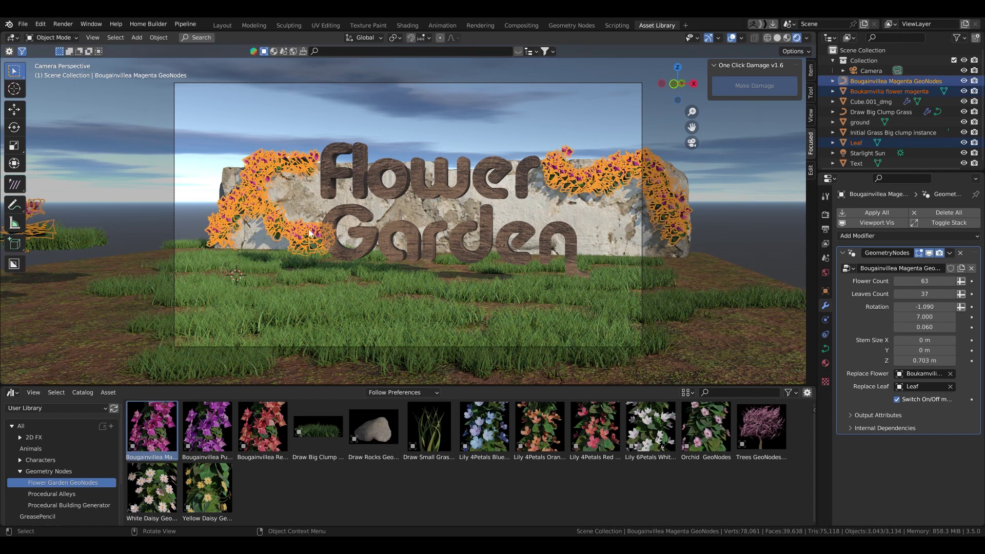
{"action": "key", "text": "ctrl+z"}
{"action": "key", "text": "ctrl+z"}
- Draw a bougainvillea branch from the wall's lower left up towards the text, leave Edit Mode and deselect everything
{"action": "left_click_drag", "start_coordinate": [255, 243], "coordinate": [324, 204]}
{"action": "key", "text": "Tab"}
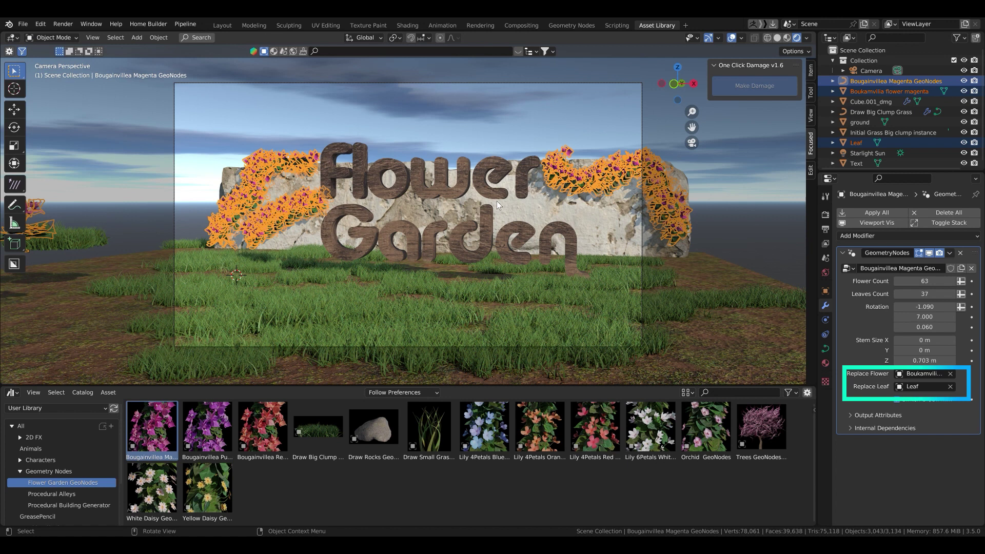
{"action": "key", "text": "alt+a"}
- Set the bougainvillea rotation to -1.200, 7.670 and 1.050, and save the file
{"action": "mouse_move", "coordinate": [924, 316]}
{"action": "left_mouse_down"}
{"action": "mouse_move", "coordinate": [964, 316]}
{"action": "mouse_move", "coordinate": [939, 316]}
{"action": "mouse_move", "coordinate": [949, 326]}
{"action": "mouse_move", "coordinate": [934, 327]}
{"action": "mouse_move", "coordinate": [949, 308]}
{"action": "mouse_move", "coordinate": [930, 308]}
{"action": "mouse_move", "coordinate": [941, 317]}
{"action": "left_mouse_up"}
{"action": "key", "text": "ctrl+z"}
{"action": "mouse_move", "coordinate": [923, 327]}
{"action": "left_mouse_down"}
{"action": "mouse_move", "coordinate": [955, 327]}
{"action": "mouse_move", "coordinate": [889, 311]}
{"action": "left_mouse_up"}
{"action": "key", "text": "ctrl+s"}
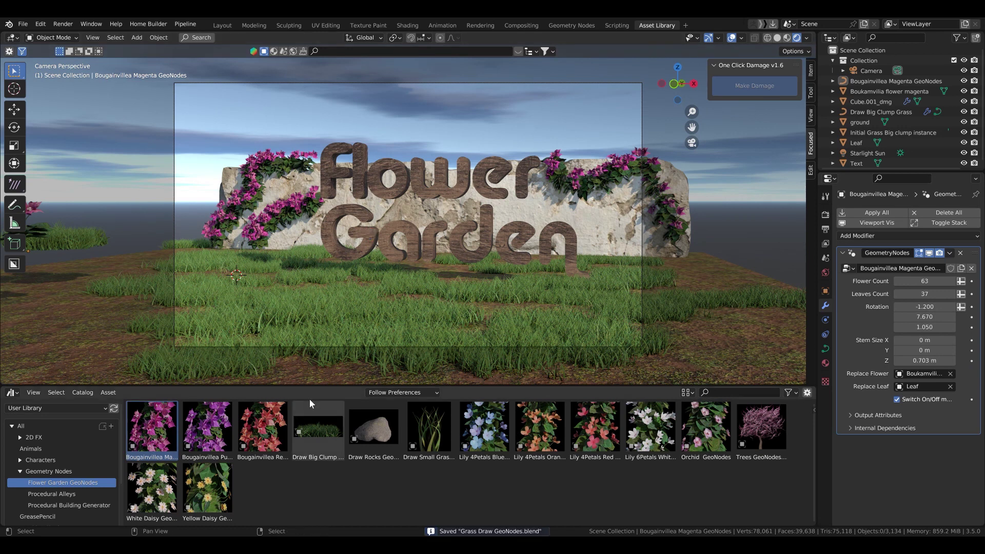
- Add the Draw Rocks GeoNodes asset and place rocks in the foreground and around the left side of the grass
{"action": "left_click", "coordinate": [381, 426]}
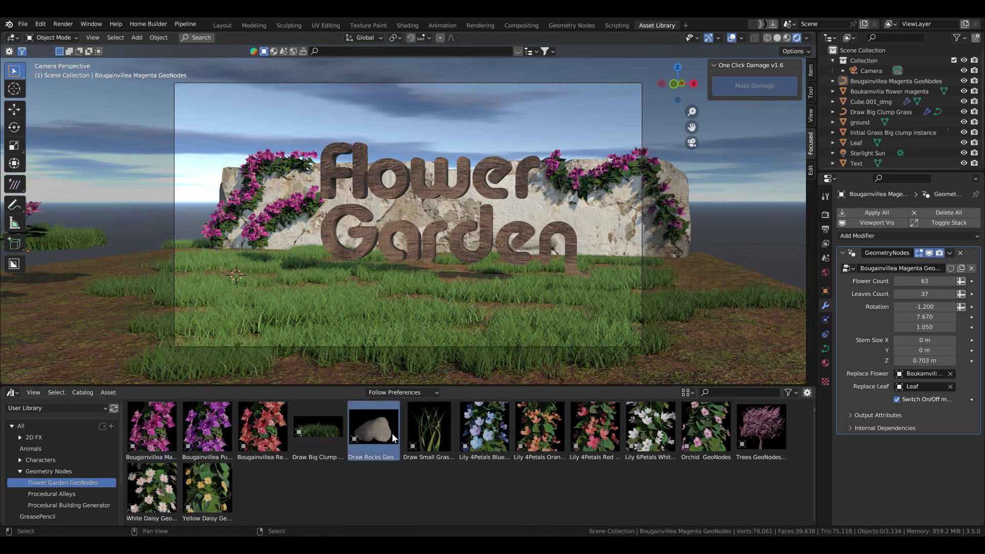
{"action": "mouse_move", "coordinate": [393, 437]}
{"action": "left_mouse_down"}
{"action": "mouse_move", "coordinate": [322, 283]}
{"action": "mouse_move", "coordinate": [68, 307]}
{"action": "mouse_move", "coordinate": [232, 273]}
{"action": "mouse_move", "coordinate": [441, 308]}
{"action": "mouse_move", "coordinate": [635, 264]}
{"action": "mouse_move", "coordinate": [713, 264]}
{"action": "mouse_move", "coordinate": [586, 366]}
{"action": "left_mouse_up"}
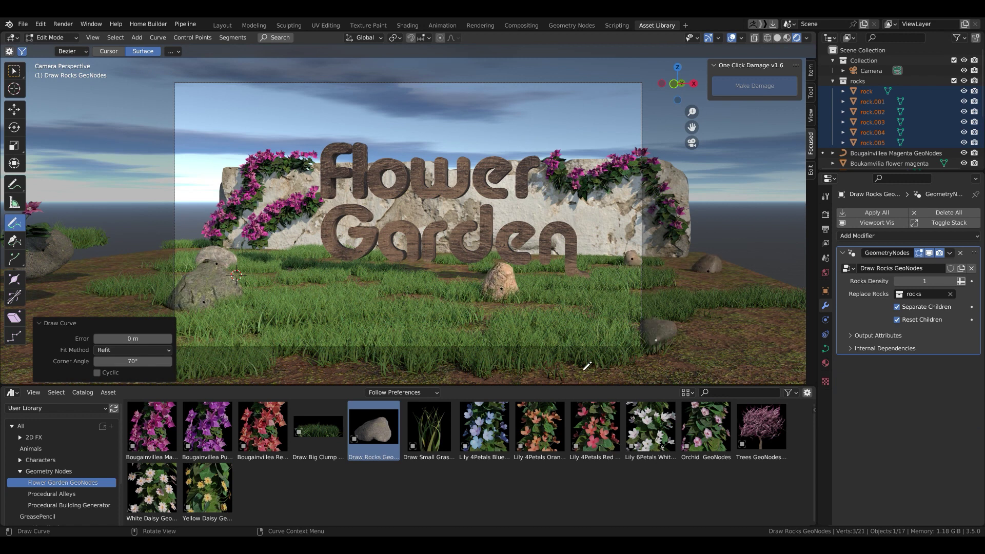
{"action": "left_click", "coordinate": [597, 345]}
{"action": "left_click", "coordinate": [229, 337]}
{"action": "left_click", "coordinate": [268, 265]}
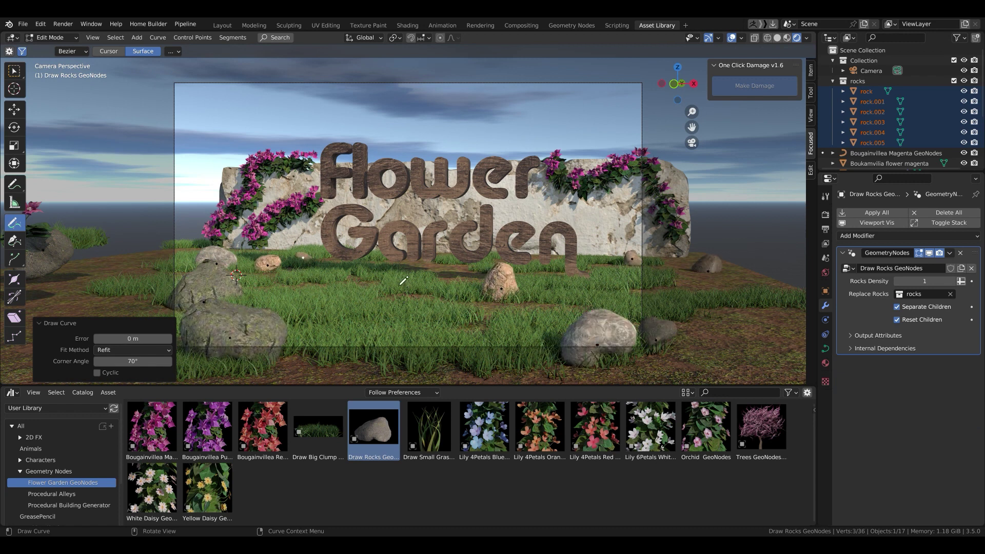
- Place rocks near the wall's right end and on the right grass, undo the stray stroke, leave Edit Mode and deselect everything
{"action": "left_click", "coordinate": [598, 259]}
{"action": "left_click_drag", "start_coordinate": [631, 290], "coordinate": [365, 312]}
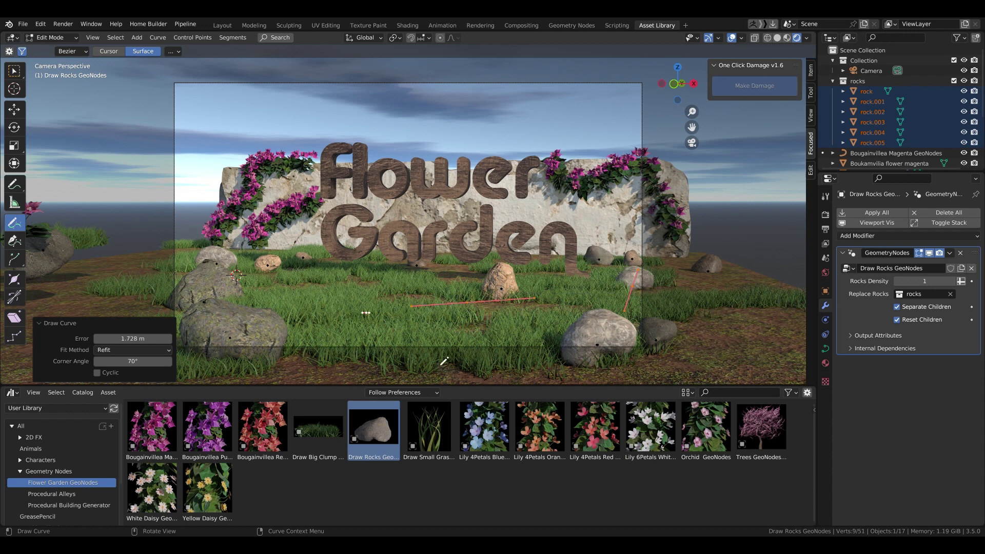
{"action": "key", "text": "ctrl+z"}
{"action": "left_click", "coordinate": [634, 292]}
{"action": "key", "text": "Tab"}
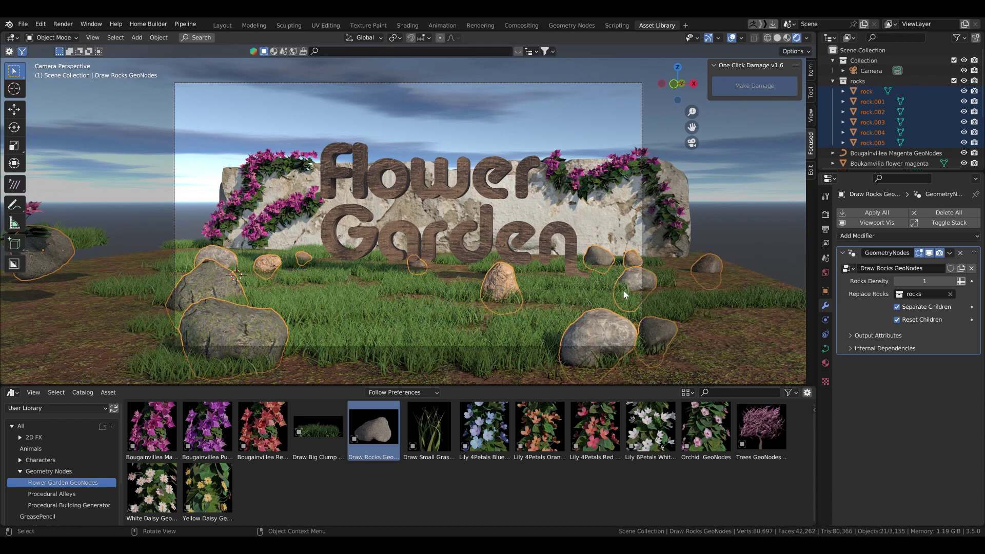
{"action": "left_click", "coordinate": [459, 101]}
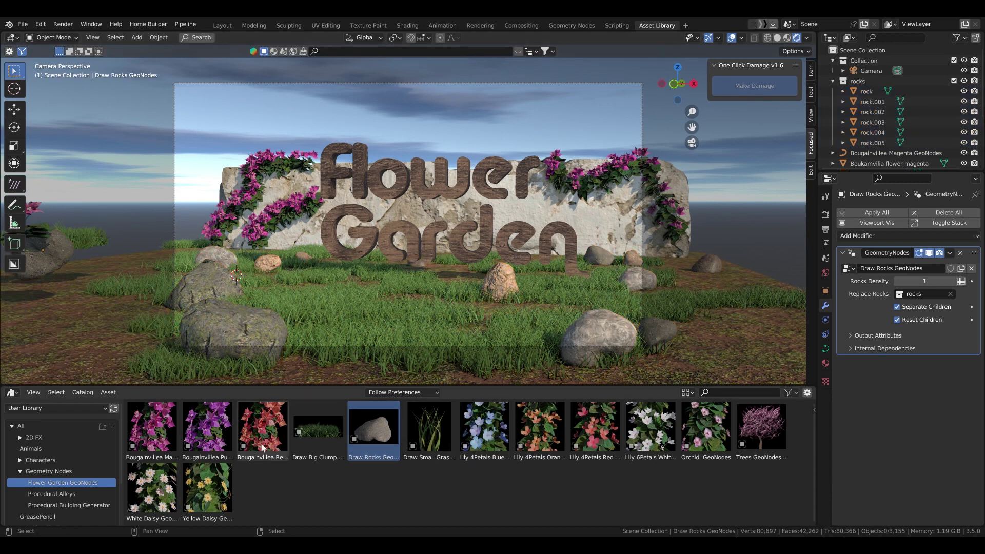
- Add the White Daisy GeoNodes asset and draw a daisy curve across the grass with the depth set to Surface, then leave Edit Mode
{"action": "left_click_drag", "start_coordinate": [152, 487], "coordinate": [116, 317]}
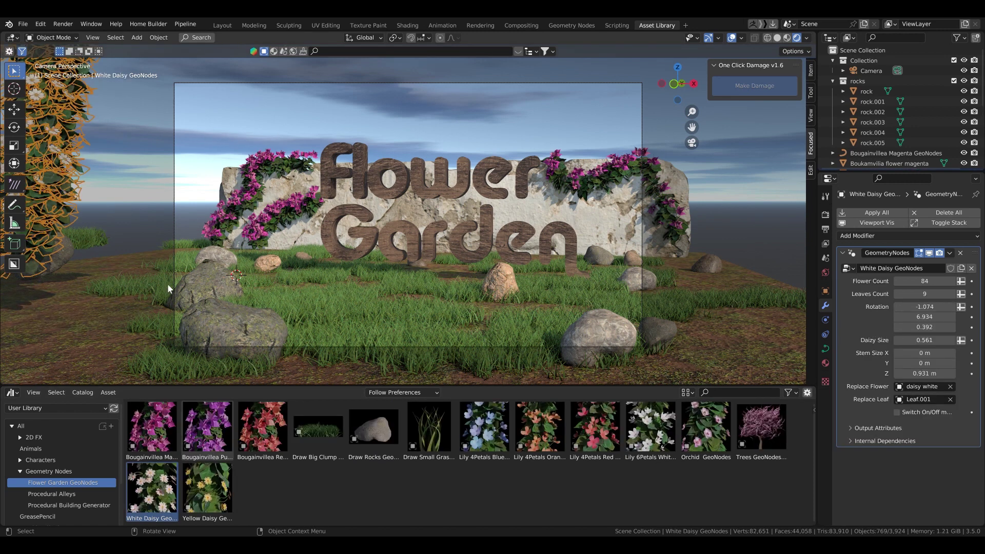
{"action": "key", "text": "Tab"}
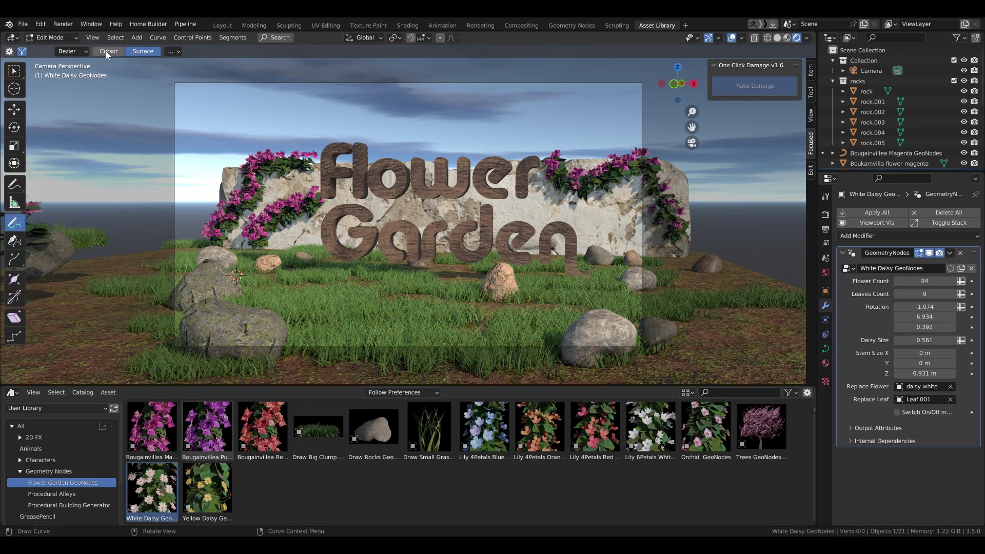
{"action": "left_click", "coordinate": [108, 51]}
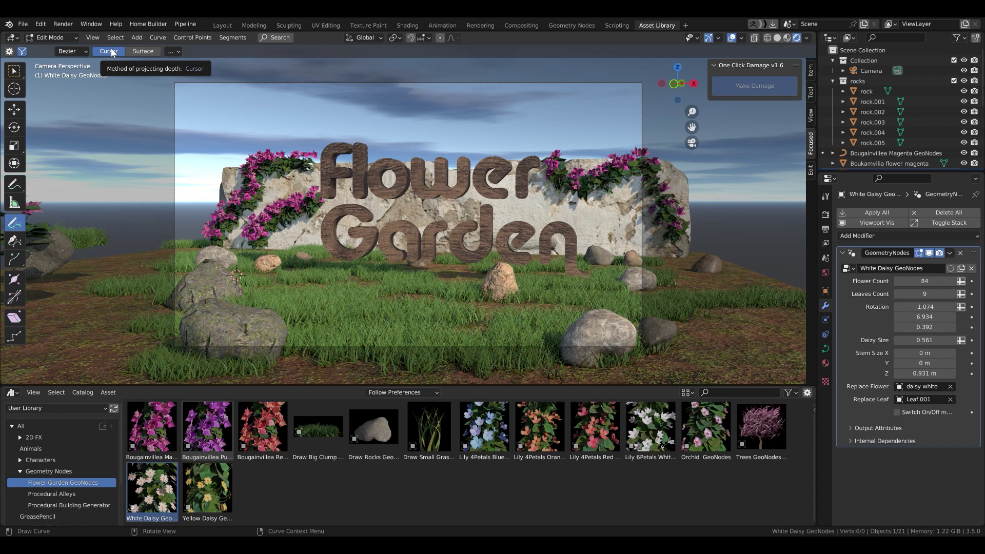
{"action": "left_click", "coordinate": [145, 51]}
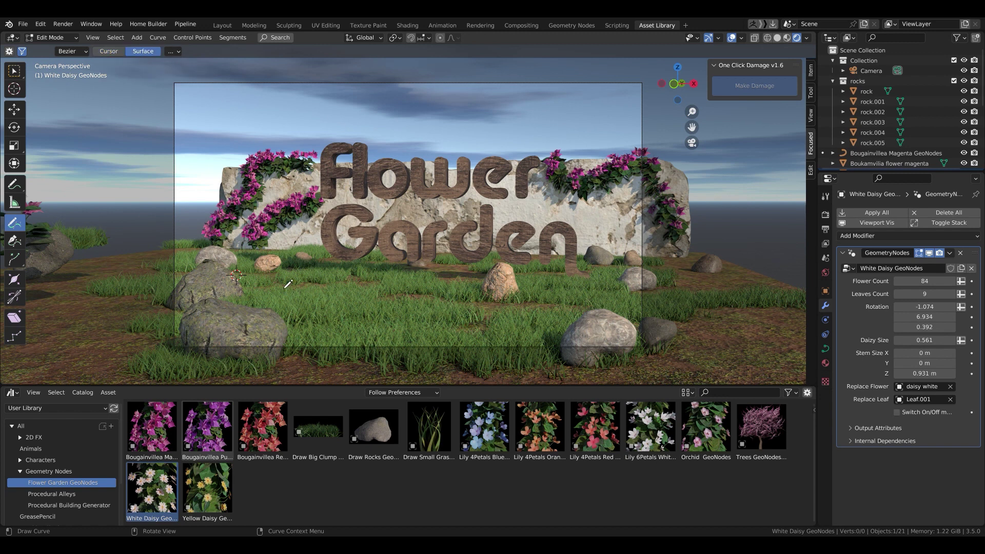
{"action": "left_click_drag", "start_coordinate": [324, 293], "coordinate": [508, 312]}
{"action": "key", "text": "Tab"}
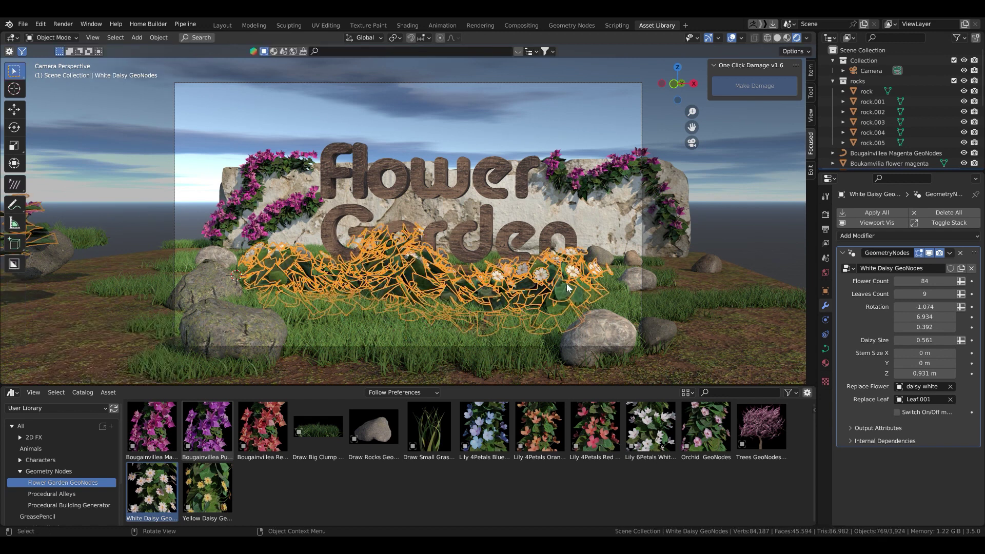
- Enable the white daisies' Switch On/Off option and hide the viewport overlays
{"action": "left_click", "coordinate": [916, 413]}
{"action": "left_click", "coordinate": [921, 411]}
{"action": "left_click", "coordinate": [921, 411]}
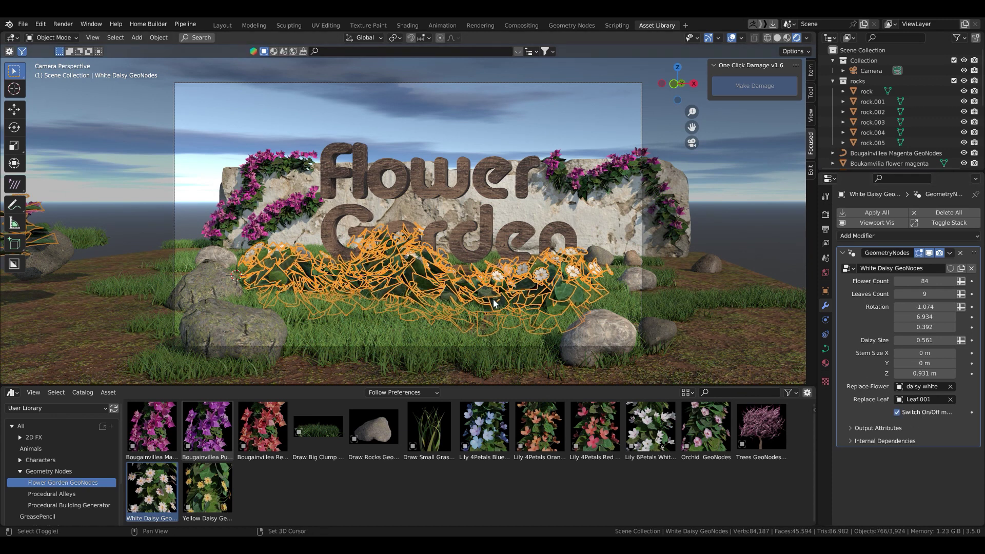
{"action": "key", "text": "shift+alt+z"}
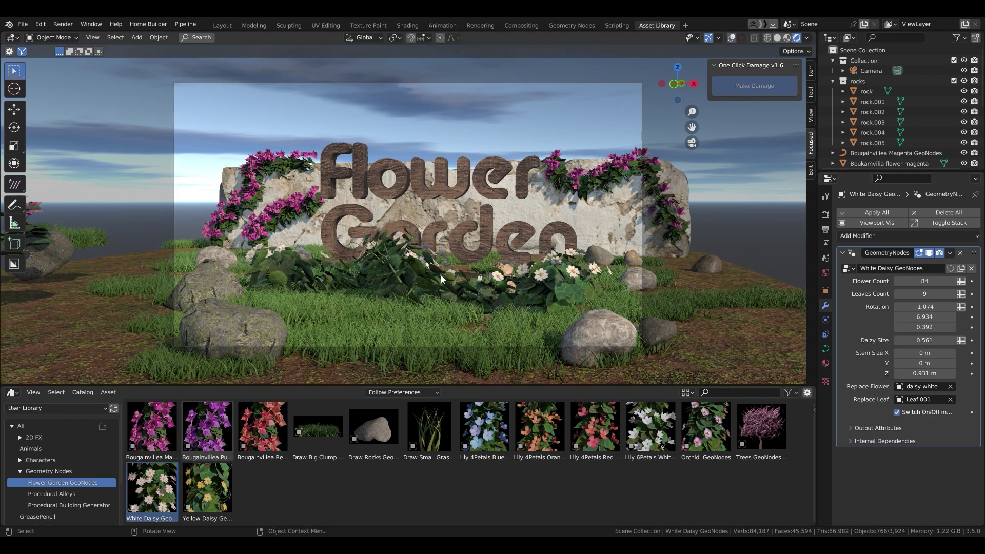
- Hide the big clump grass and delete the daisy curve already drawn on the ground
{"action": "left_click", "coordinate": [440, 322]}
{"action": "key", "text": "h"}
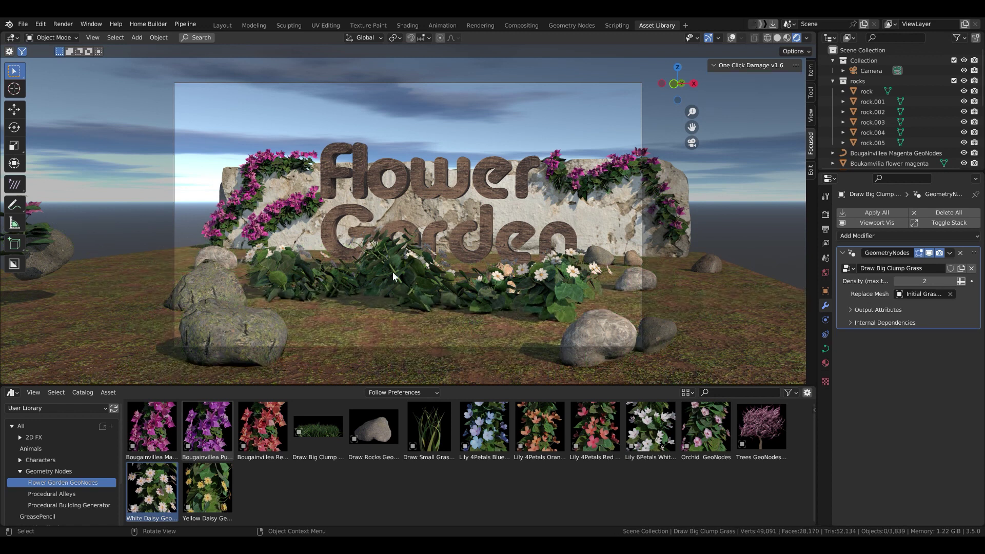
{"action": "left_click", "coordinate": [393, 272]}
{"action": "key", "text": "Tab"}
{"action": "key", "text": "x"}
{"action": "left_click", "coordinate": [393, 274]}
- Draw new daisy curves across the bare ground between the rocks and towards its right side, show the grass again and save the file
{"action": "left_click_drag", "start_coordinate": [326, 307], "coordinate": [545, 330]}
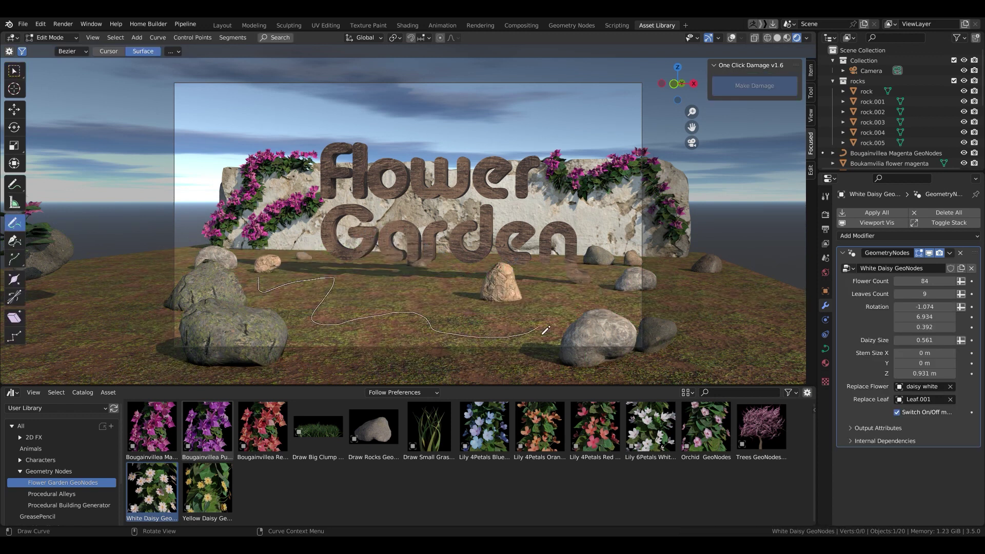
{"action": "left_click_drag", "start_coordinate": [658, 312], "coordinate": [664, 310]}
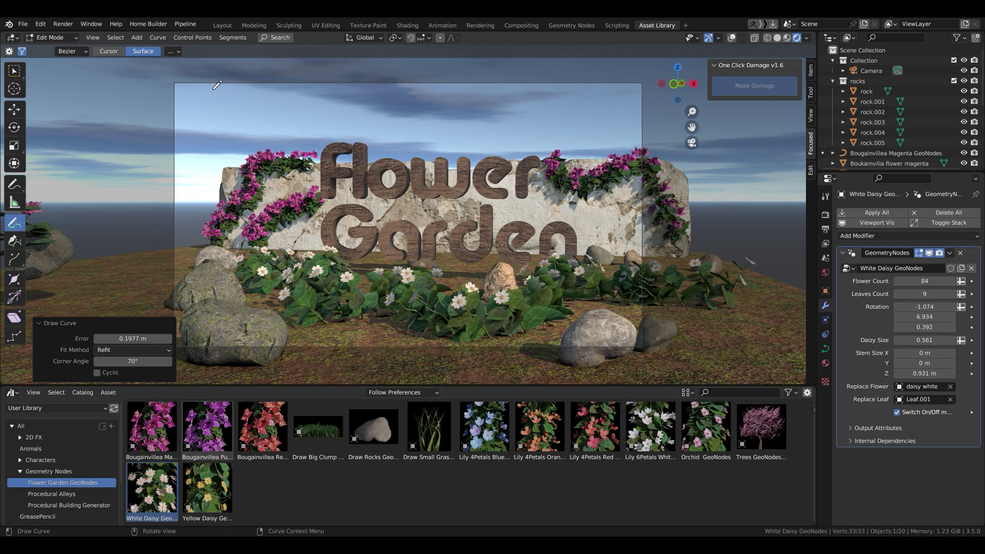
{"action": "key", "text": "Tab"}
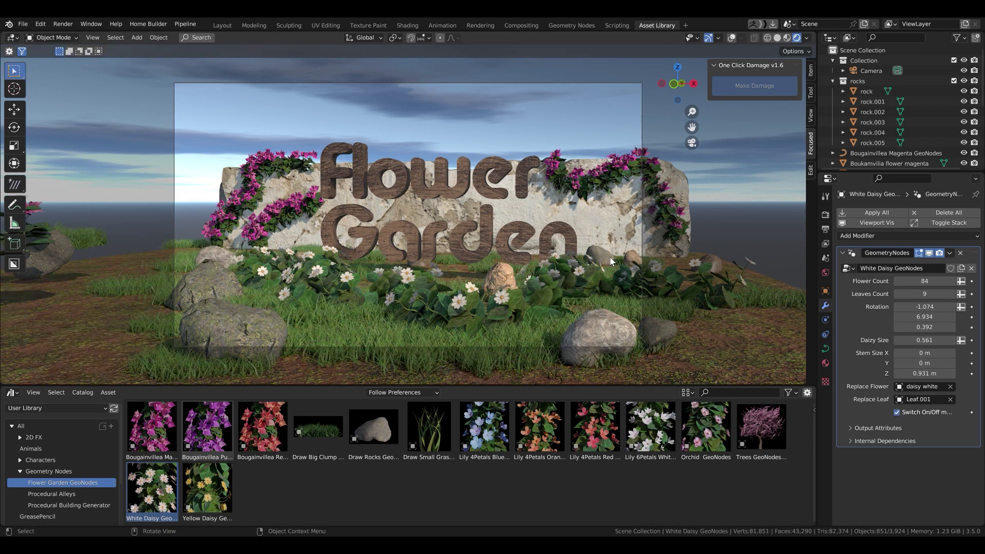
{"action": "key", "text": "ctrl+s"}
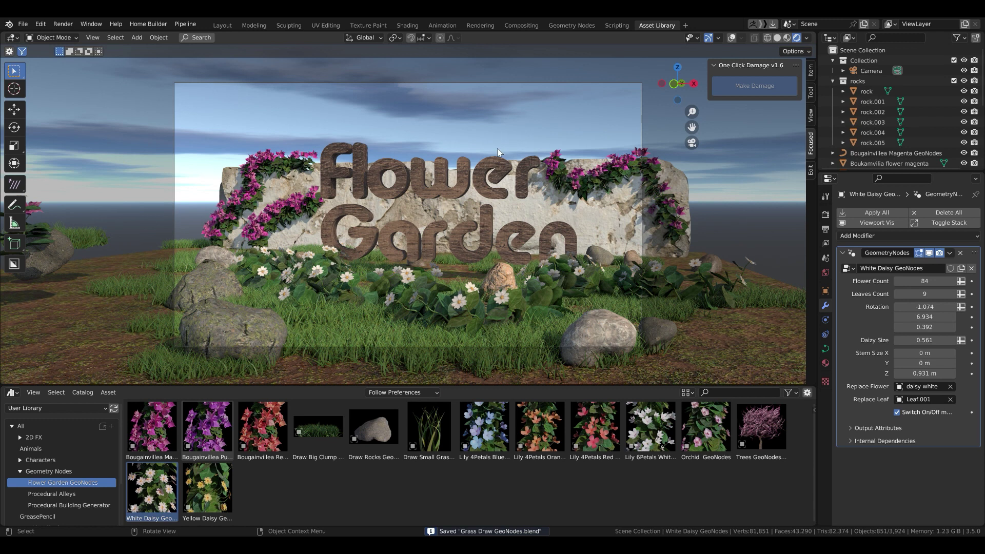
- Place the 3D cursor by the wall and, with Cursor depth, draw a daisy vine from the ground up past the right end of "flower"
{"action": "key", "text": "Tab"}
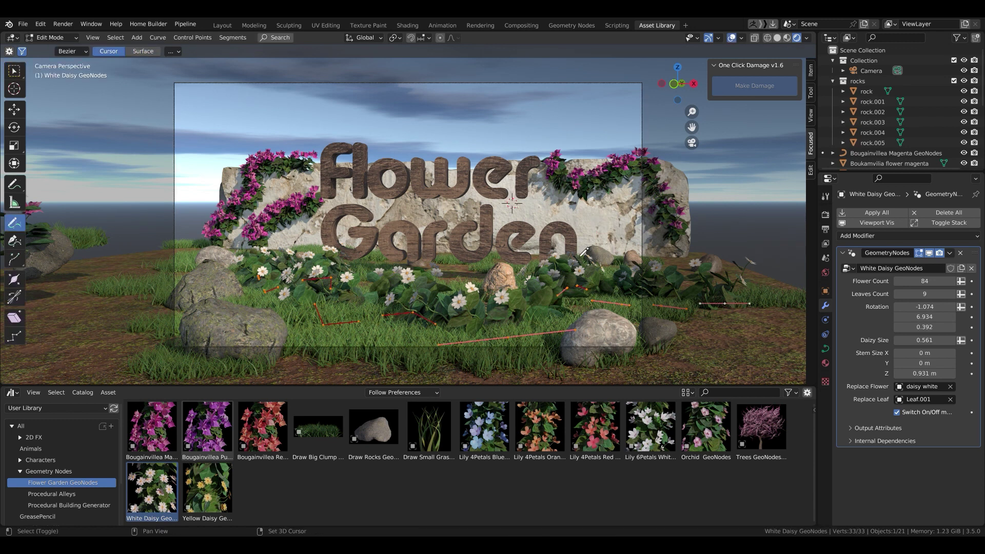
{"action": "right_click", "coordinate": [613, 243], "text": "shift"}
{"action": "left_click_drag", "start_coordinate": [536, 267], "coordinate": [541, 92]}
- Undo the daisy arch over the left lettering, draw a vine rising from above "flower" beyond the camera frame, and save the file
{"action": "left_click_drag", "start_coordinate": [281, 194], "coordinate": [453, 94]}
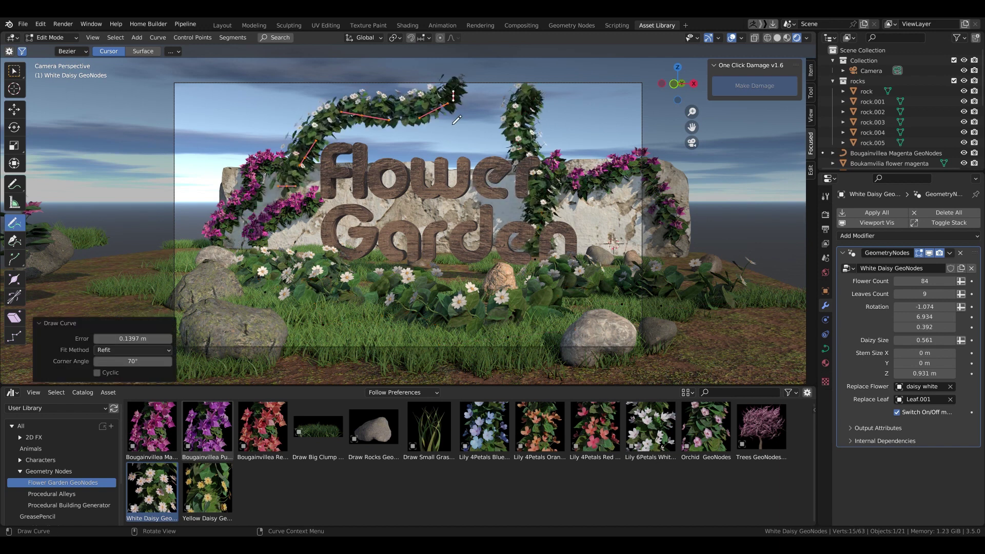
{"action": "key", "text": "ctrl+z"}
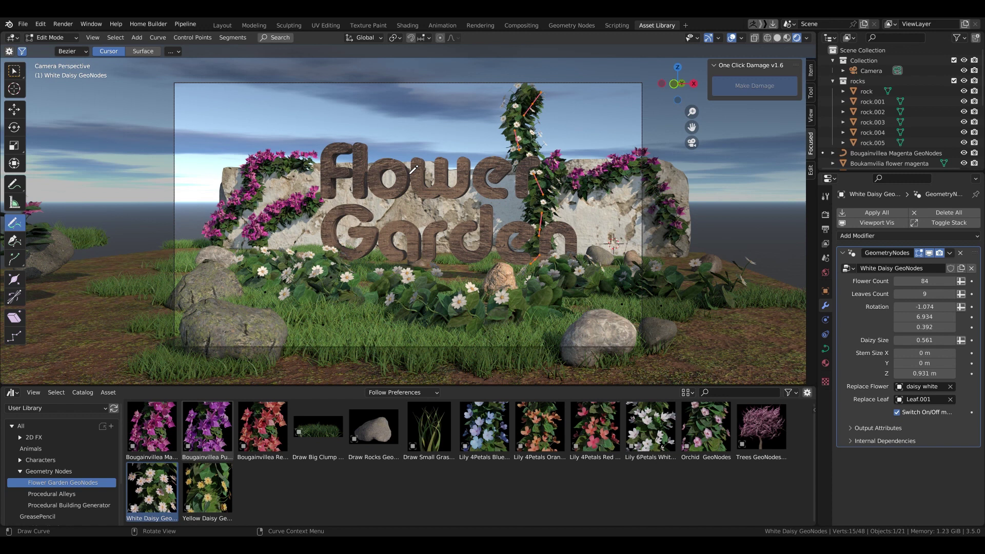
{"action": "left_click_drag", "start_coordinate": [409, 173], "coordinate": [500, 64]}
{"action": "key", "text": "Tab"}
{"action": "left_click", "coordinate": [639, 153]}
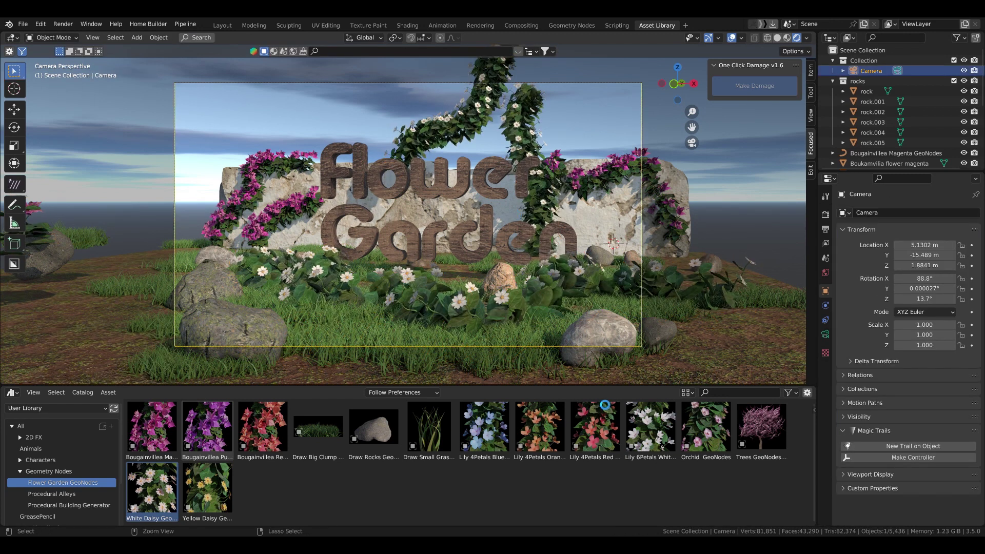
{"action": "key", "text": "ctrl+s"}
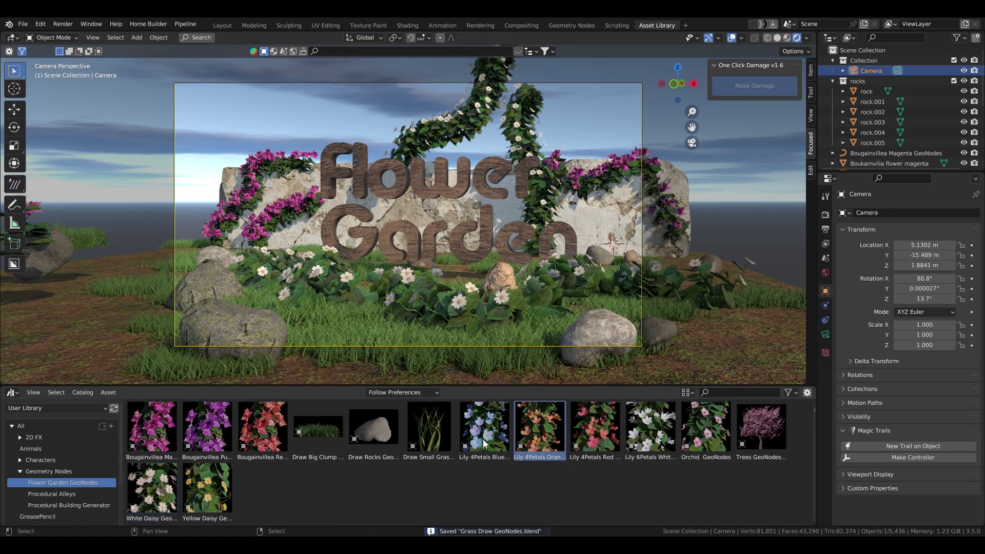
- Add the Bougainvillea Red GeoNodes asset and draw a curved vine from the left rocks up past the wall
{"action": "left_click_drag", "start_coordinate": [264, 431], "coordinate": [768, 347]}
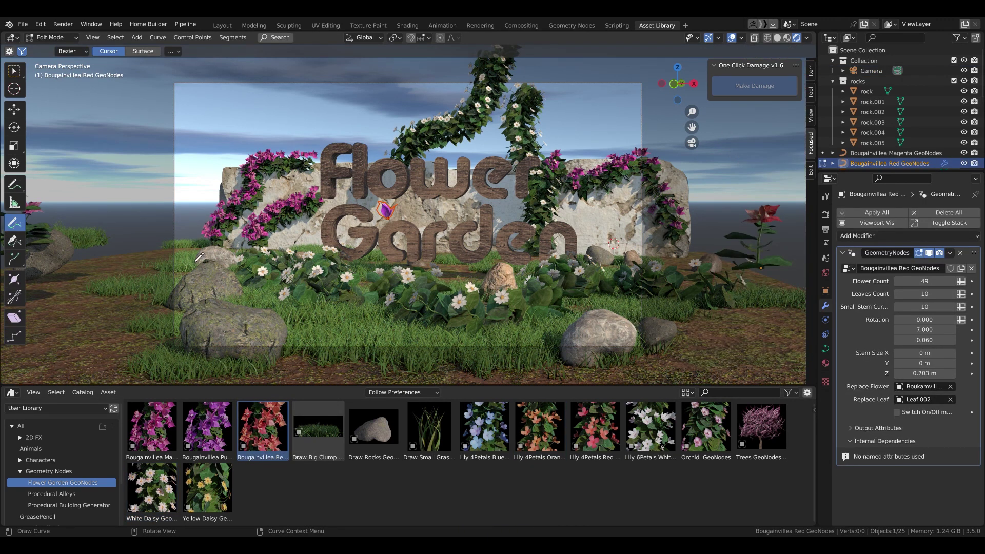
{"action": "left_click_drag", "start_coordinate": [191, 263], "coordinate": [284, 93]}
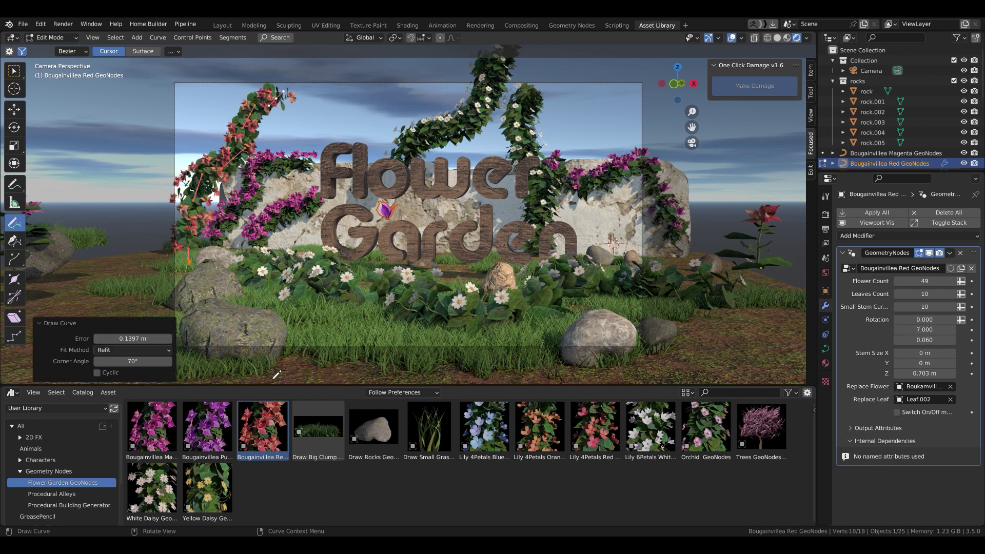
- Place the 3D cursor beside the left foreground rock and try several red bougainvillea vines rising from it, undoing the unwanted ones
{"action": "right_click", "coordinate": [297, 373], "text": "shift"}
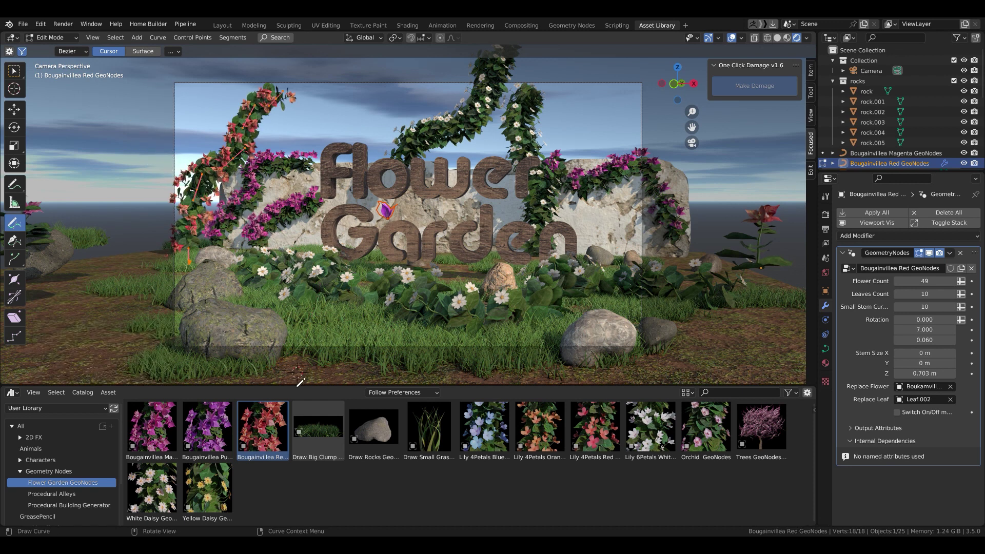
{"action": "left_click_drag", "start_coordinate": [239, 303], "coordinate": [140, 122]}
{"action": "key", "text": "ctrl+z"}
{"action": "mouse_move", "coordinate": [278, 306]}
{"action": "left_mouse_down"}
{"action": "mouse_move", "coordinate": [241, 239]}
{"action": "mouse_move", "coordinate": [199, 82]}
{"action": "left_mouse_up"}
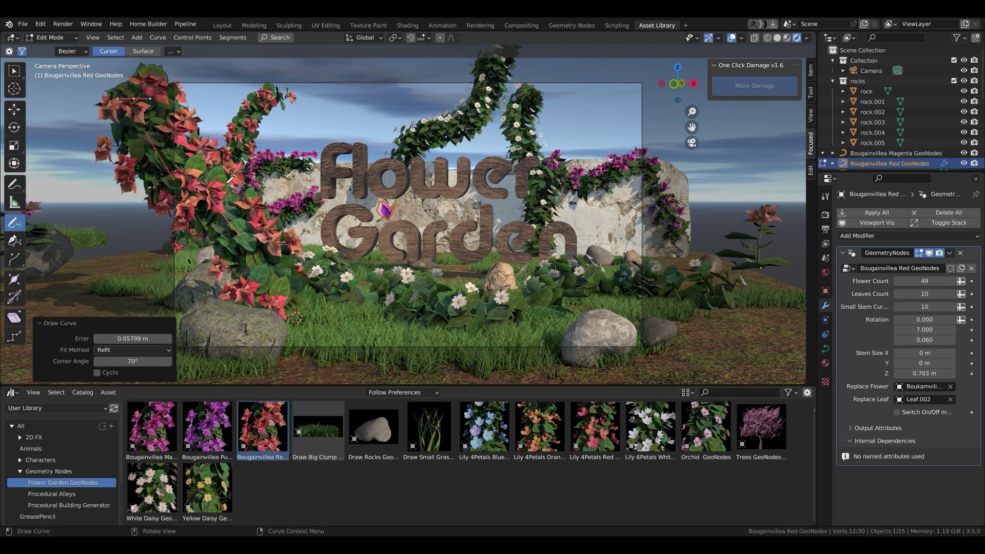
{"action": "key", "text": "ctrl+z"}
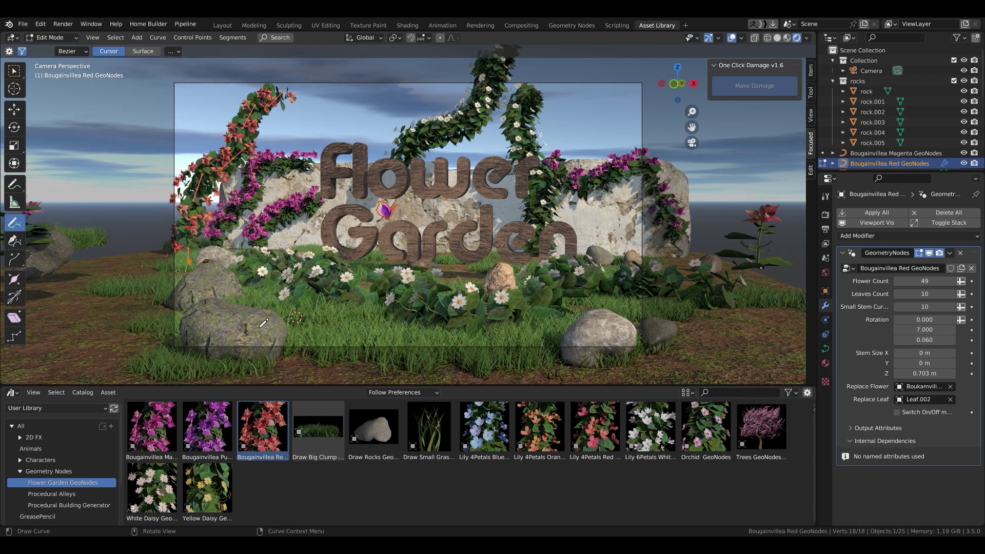
{"action": "left_click_drag", "start_coordinate": [250, 301], "coordinate": [243, 80]}
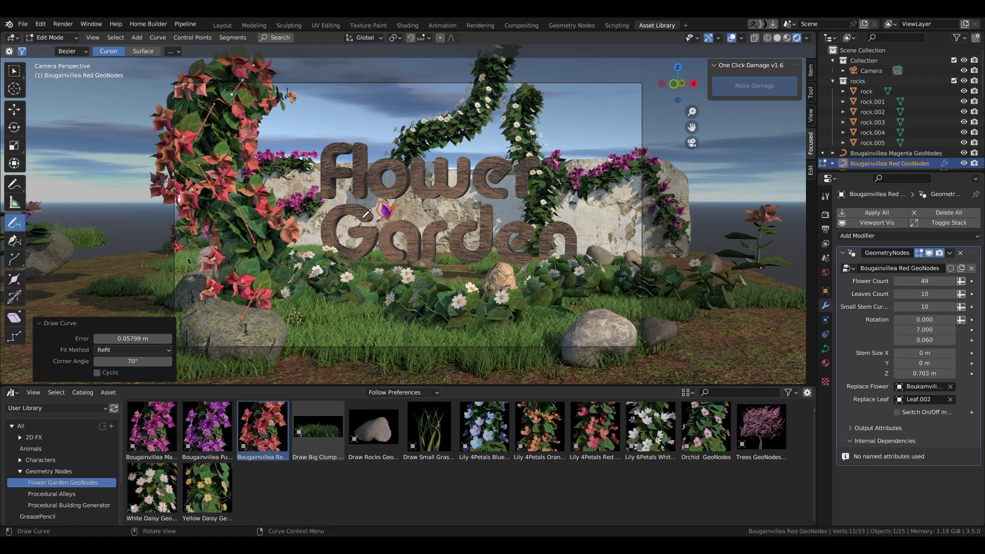
- Delete all the drawn red bougainvillea curves, scale the object down and return to Edit Mode
{"action": "key", "text": "Tab"}
{"action": "key", "text": "Tab"}
{"action": "key", "text": "x"}
{"action": "left_click", "coordinate": [456, 194]}
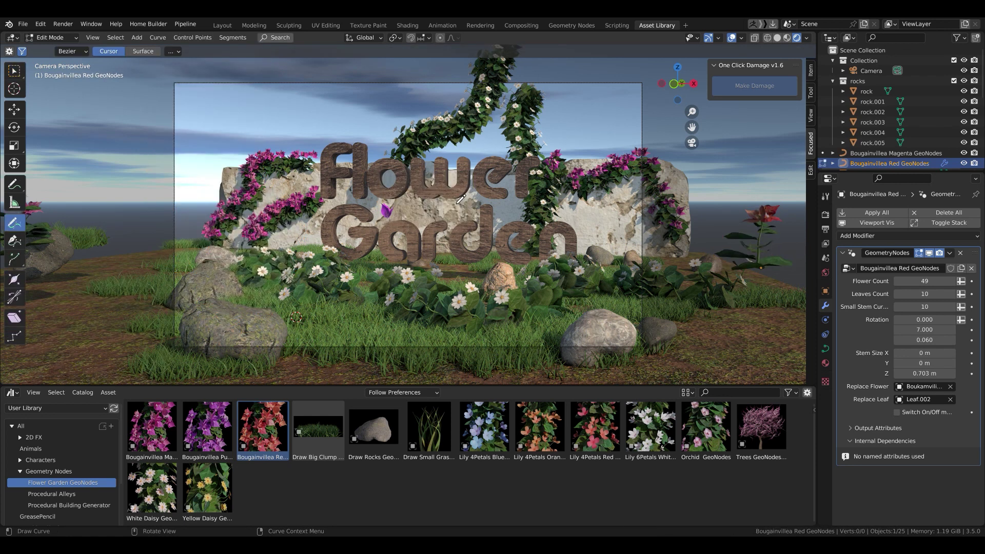
{"action": "key", "text": "Tab"}
{"action": "key", "text": "s"}
{"action": "left_click", "coordinate": [625, 246]}
{"action": "key", "text": "Tab"}
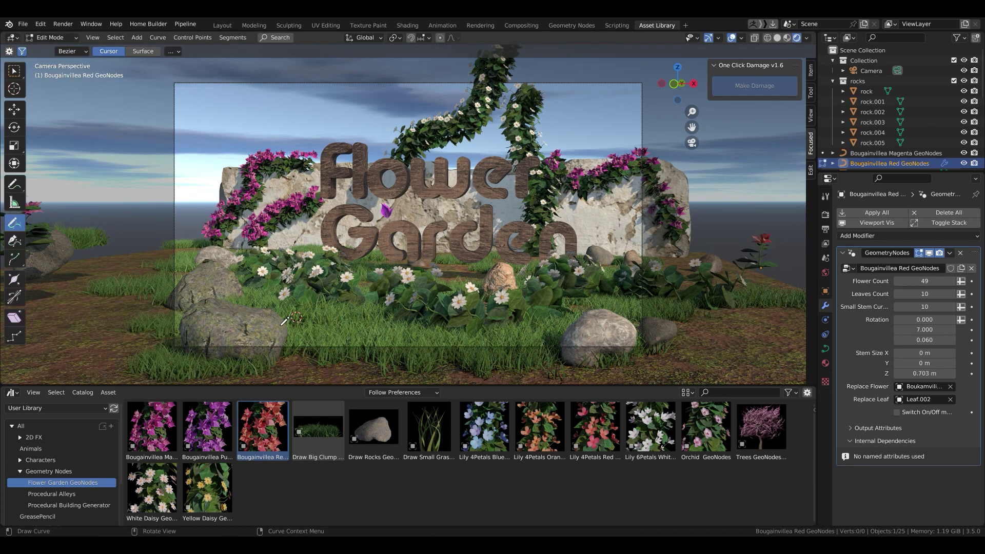
- Draw red bougainvillea vines from the left foreground rock up beyond the frame and from the right foreground rock up over the wall's end
{"action": "left_click_drag", "start_coordinate": [282, 316], "coordinate": [213, 55]}
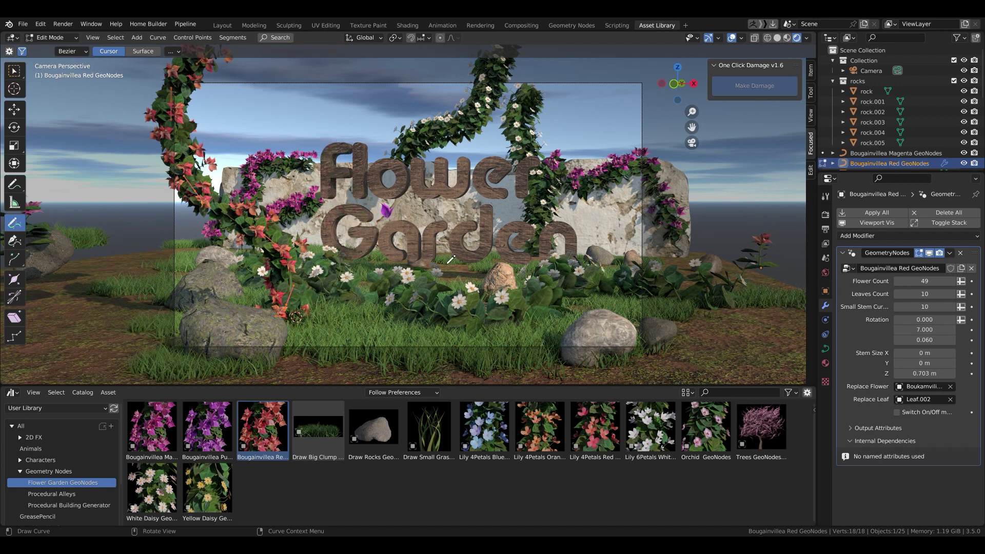
{"action": "left_click_drag", "start_coordinate": [587, 313], "coordinate": [748, 126]}
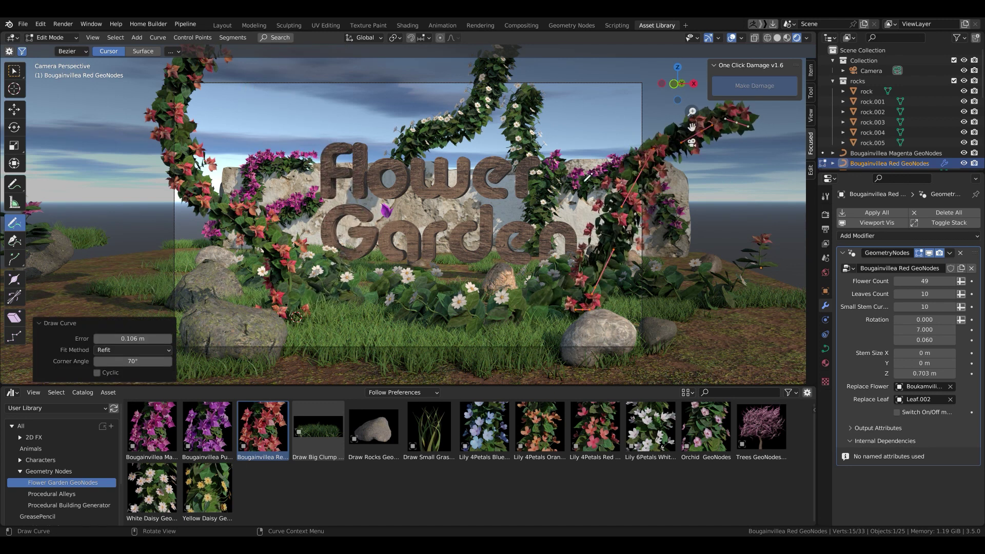
{"action": "key", "text": "Tab"}
{"action": "key", "text": "Tab"}
{"action": "key", "text": "Tab"}
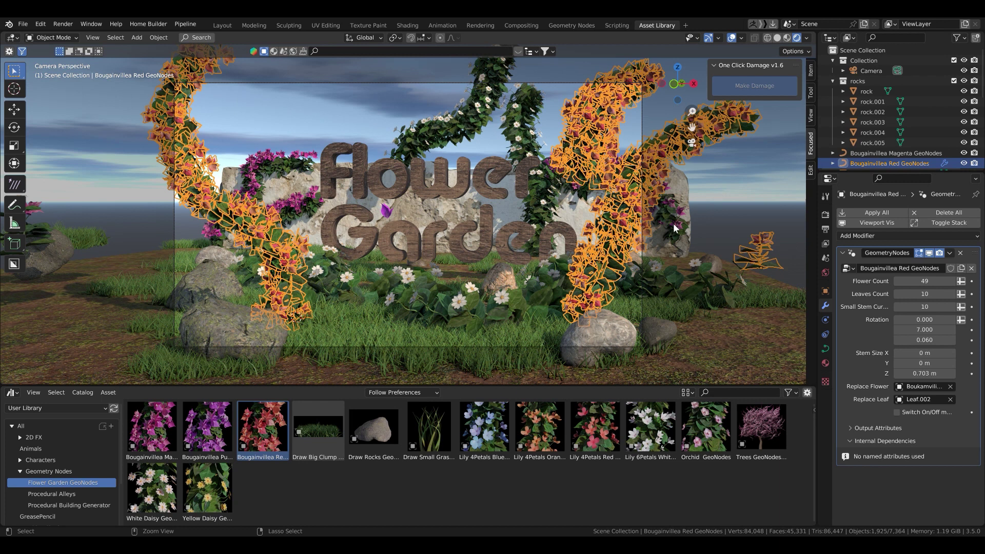
- Undo the stray vine strokes, draw a thin red vine rising above the wall's right part, leave Edit Mode and deselect everything
{"action": "key", "text": "Tab"}
{"action": "left_click", "coordinate": [585, 164]}
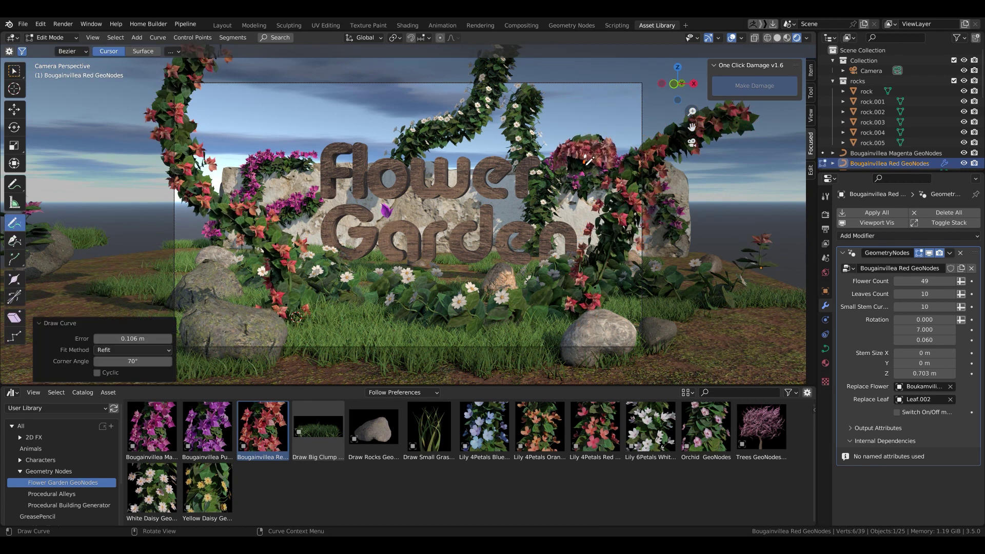
{"action": "key", "text": "ctrl+z"}
{"action": "left_click_drag", "start_coordinate": [585, 163], "coordinate": [647, 87]}
{"action": "key", "text": "Tab"}
{"action": "key", "text": "alt+a"}
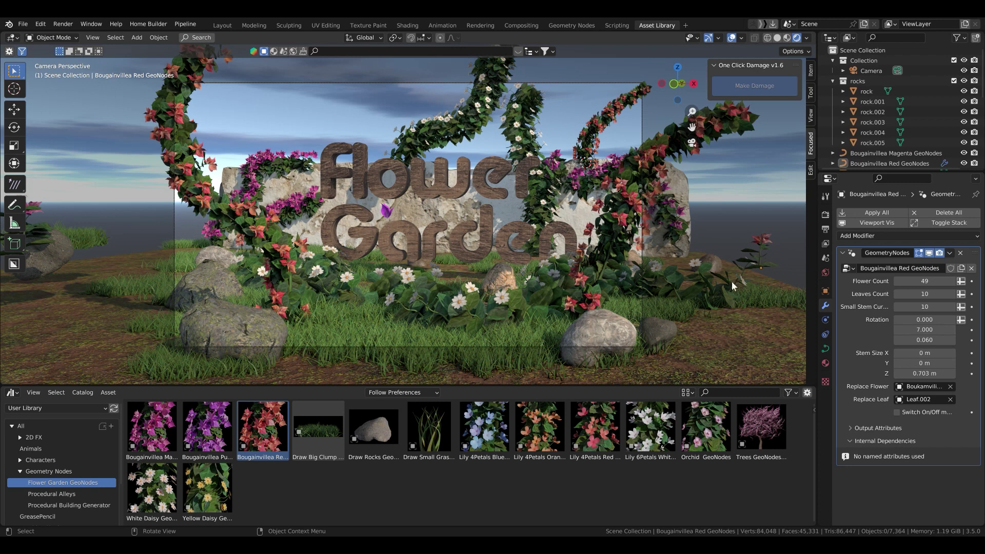
- Add the Lily 6Petals White GeoNodes asset, set the drawing depth to Surface and undo the trial strokes on the letter "f"
{"action": "mouse_move", "coordinate": [635, 408]}
{"action": "left_mouse_down"}
{"action": "mouse_move", "coordinate": [655, 431]}
{"action": "mouse_move", "coordinate": [573, 342]}
{"action": "mouse_move", "coordinate": [772, 340]}
{"action": "left_mouse_up"}
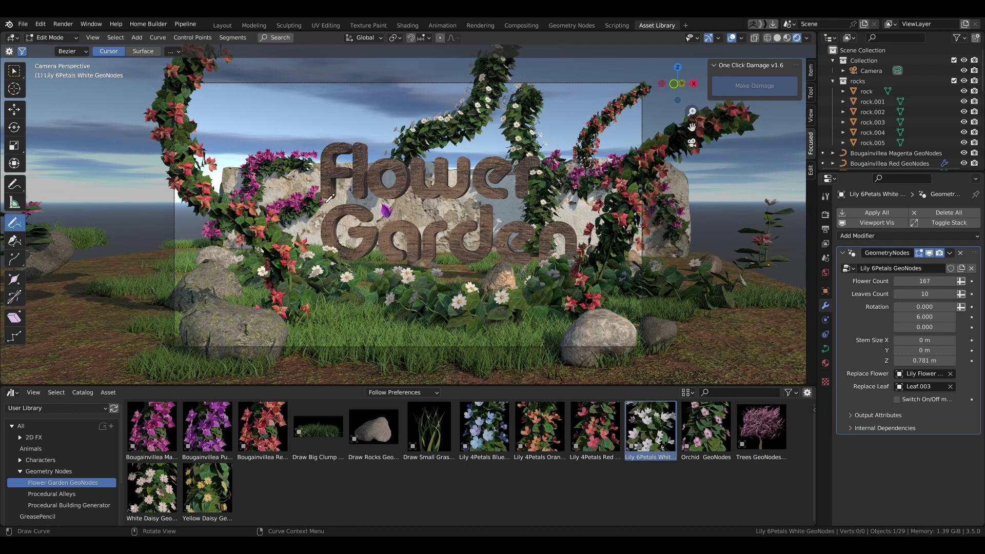
{"action": "mouse_move", "coordinate": [326, 184]}
{"action": "left_mouse_down"}
{"action": "mouse_move", "coordinate": [343, 188]}
{"action": "mouse_move", "coordinate": [356, 172]}
{"action": "left_mouse_up"}
{"action": "key", "text": "ctrl+z"}
{"action": "left_click", "coordinate": [143, 50]}
{"action": "key", "text": "ctrl+z"}
- Scale the white lily object to 0.614, draw a lily vine along the letter "f" of "flower" and leave Edit Mode
{"action": "key", "text": "Tab"}
{"action": "key", "text": "s"}
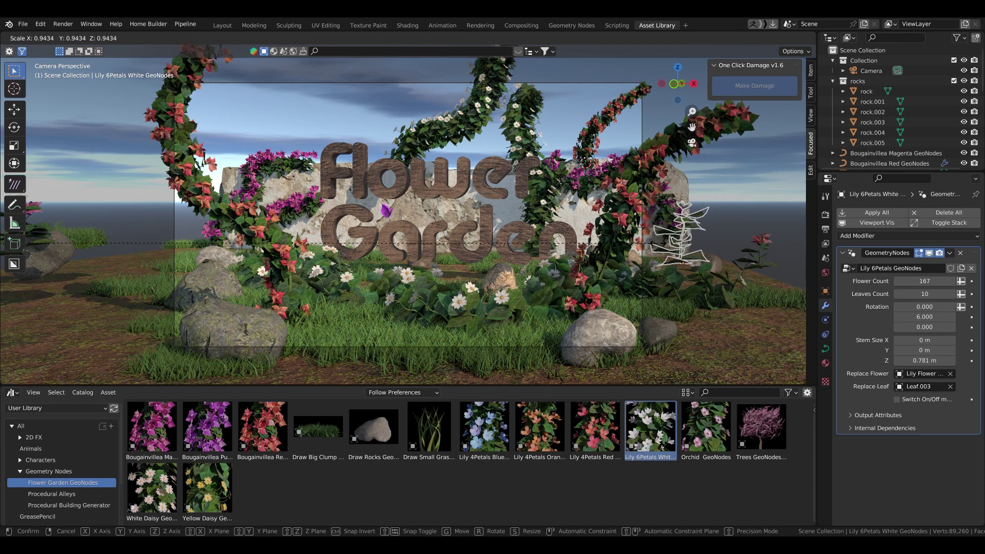
{"action": "left_click", "coordinate": [318, 270]}
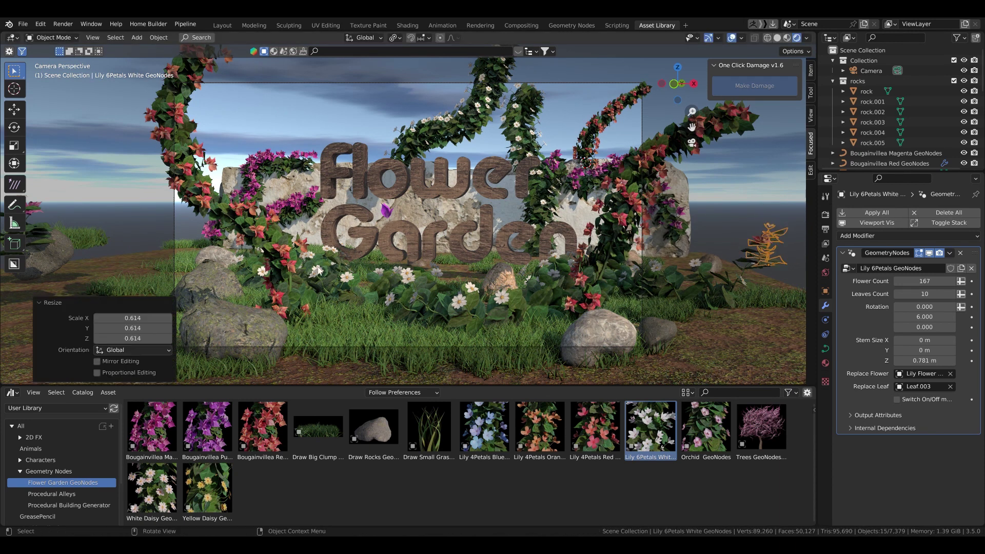
{"action": "key", "text": "Tab"}
{"action": "left_click_drag", "start_coordinate": [334, 155], "coordinate": [354, 147]}
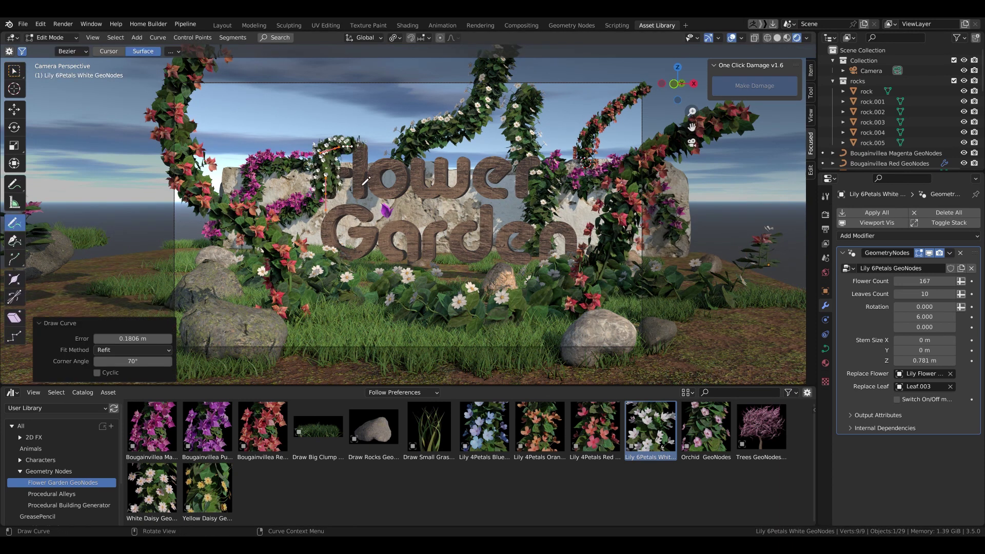
{"action": "key", "text": "Tab"}
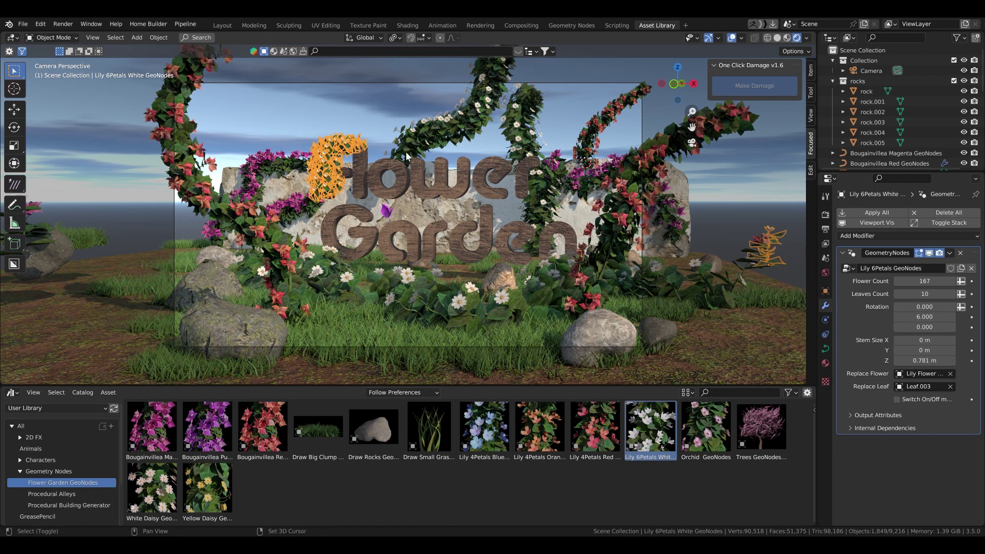
- Set the white lily vine's flower count to 63, undo a trial Z stem size of 6.9 m and save the file
{"action": "left_click_drag", "start_coordinate": [935, 281], "coordinate": [903, 281]}
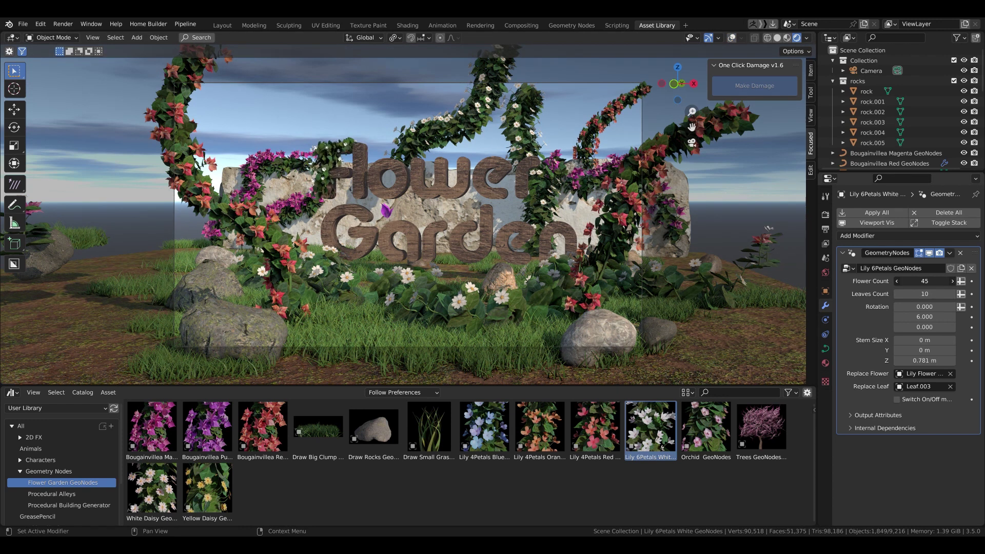
{"action": "left_click_drag", "start_coordinate": [924, 281], "coordinate": [943, 281]}
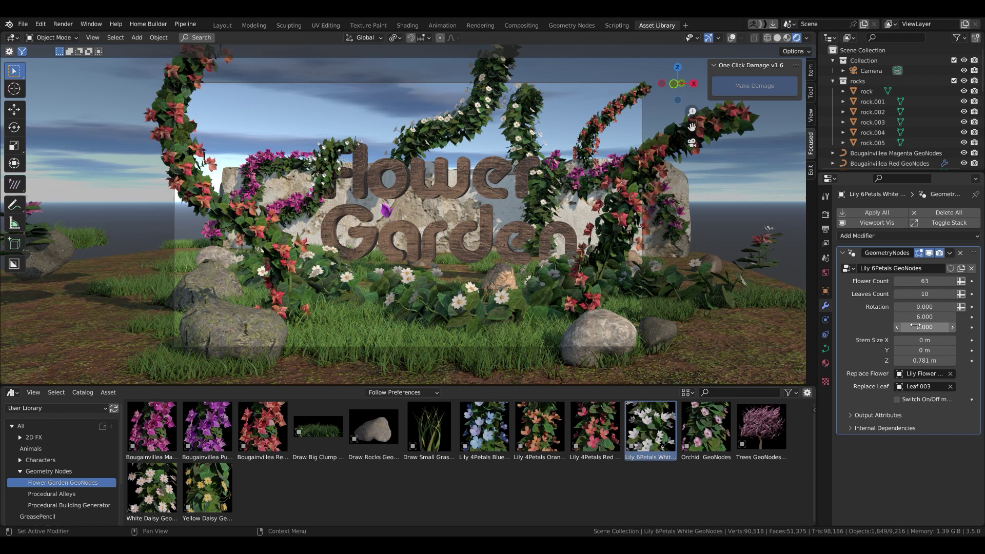
{"action": "left_click_drag", "start_coordinate": [924, 361], "coordinate": [955, 361]}
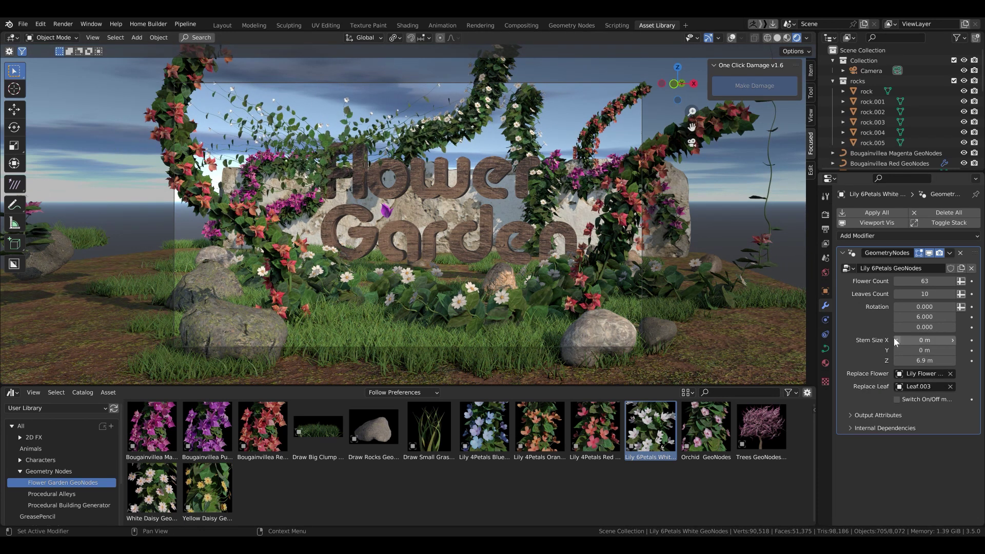
{"action": "key", "text": "ctrl+z"}
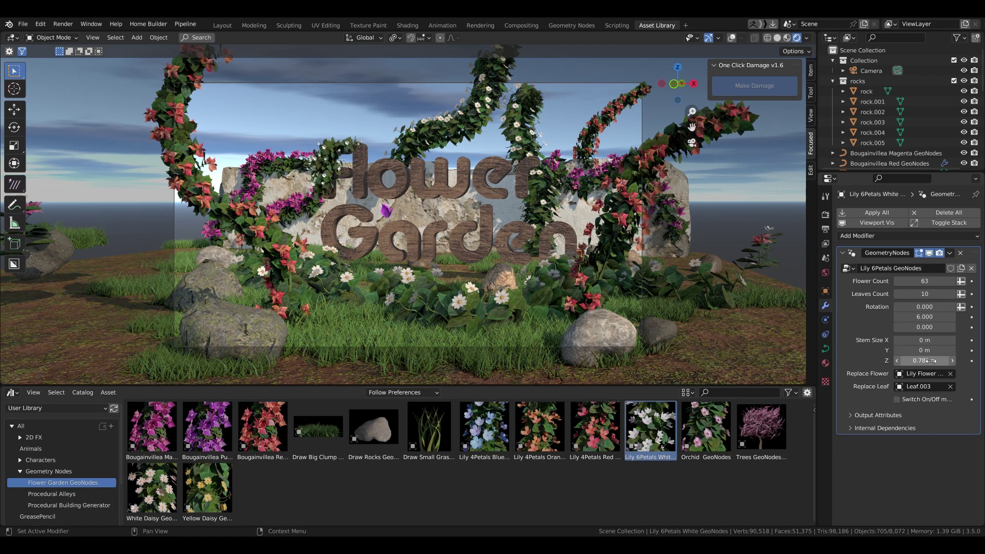
{"action": "key", "text": "ctrl+s"}
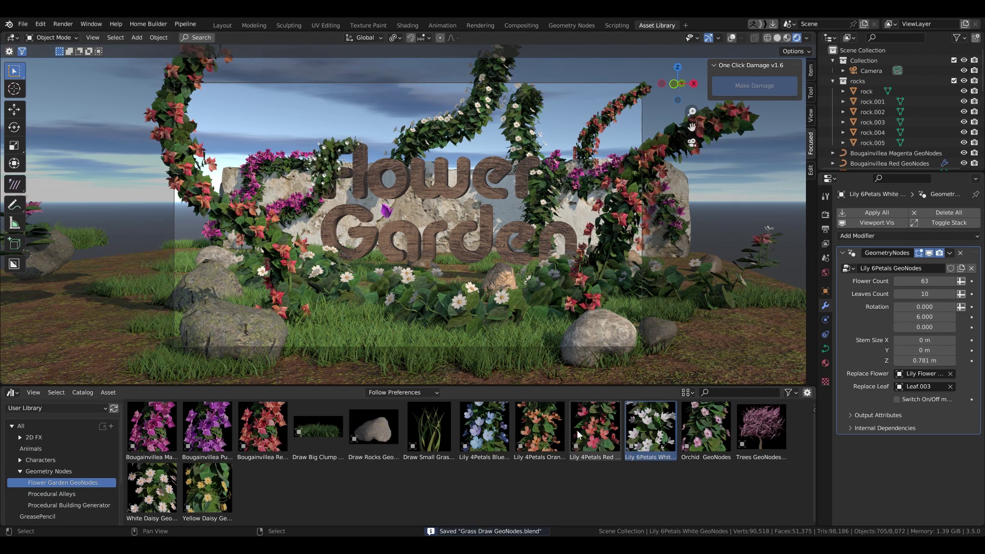
- Add the Yellow Daisy GeoNodes asset to the scene and undo the trial stroke around the letter "a" of "Garden"
{"action": "left_click_drag", "start_coordinate": [207, 487], "coordinate": [49, 314]}
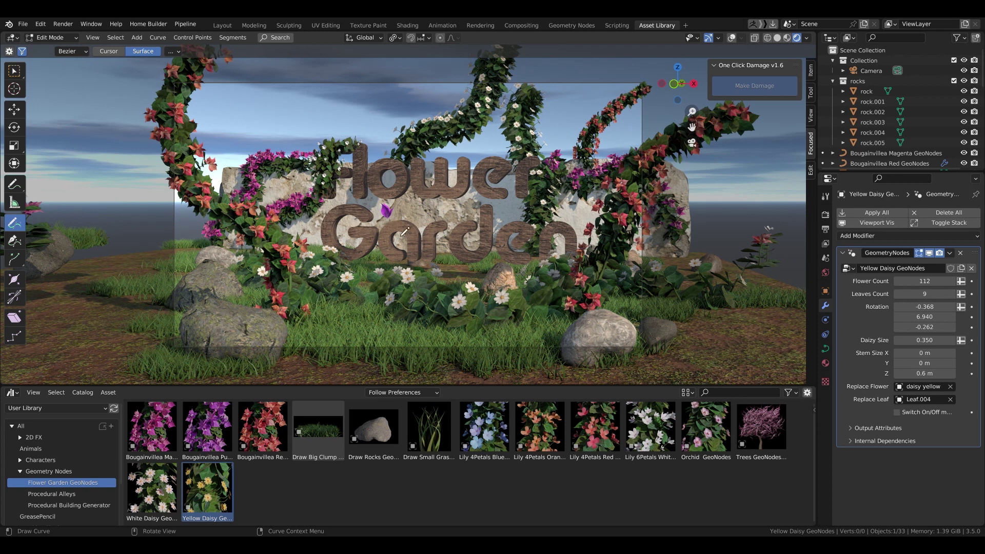
{"action": "left_click_drag", "start_coordinate": [421, 251], "coordinate": [423, 251]}
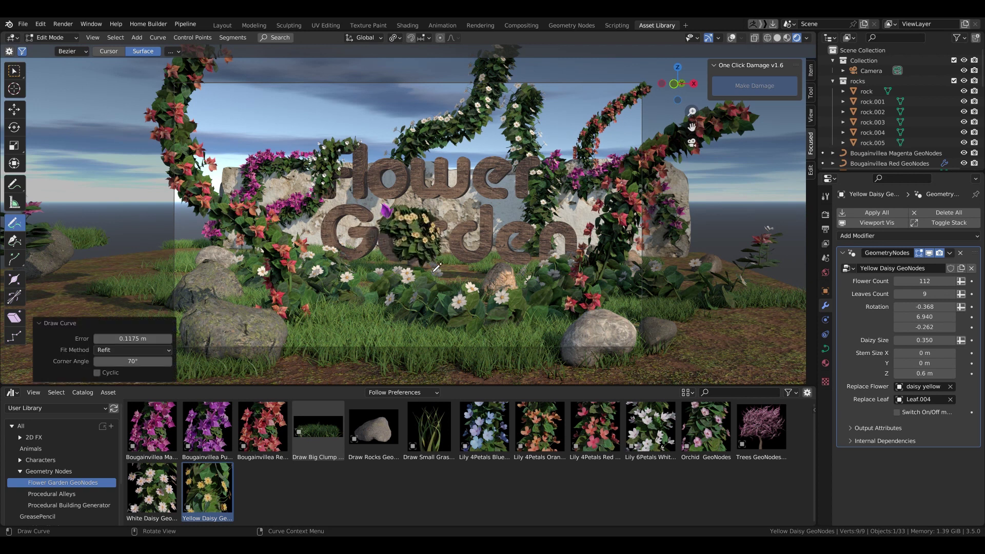
{"action": "right_click", "coordinate": [449, 236]}
{"action": "left_click", "coordinate": [445, 233]}
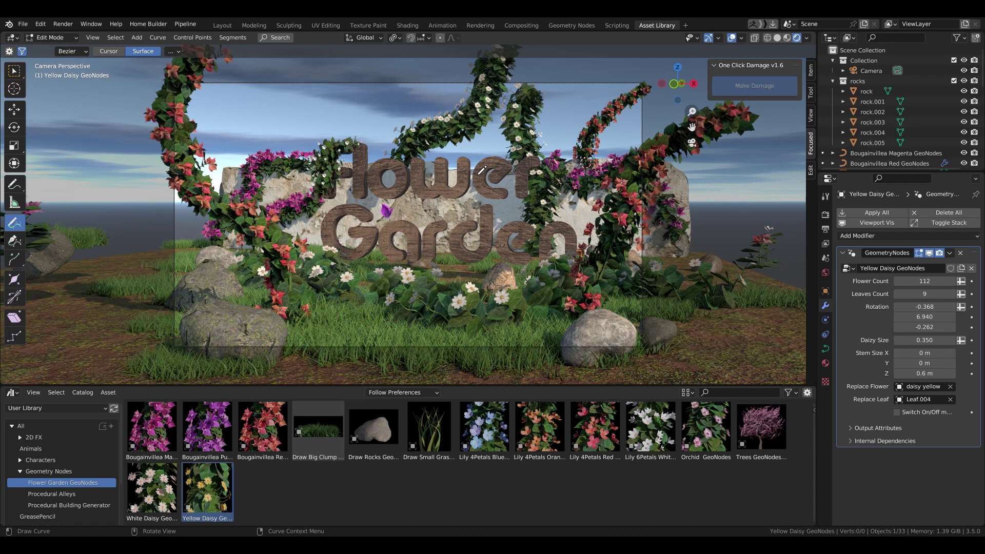
- Scale down the yellow daisy object, draw trial daisy strokes on the letters "G" and "a" and leave Edit Mode
{"action": "key", "text": "Tab"}
{"action": "key", "text": "s"}
{"action": "left_click", "coordinate": [365, 207]}
{"action": "key", "text": "Tab"}
{"action": "left_click_drag", "start_coordinate": [366, 219], "coordinate": [389, 245]}
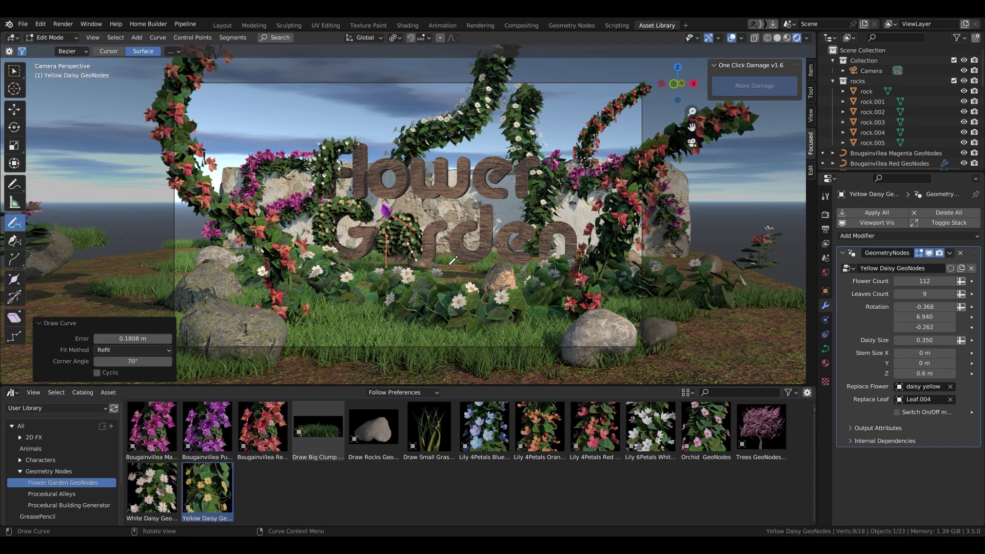
{"action": "key", "text": "Tab"}
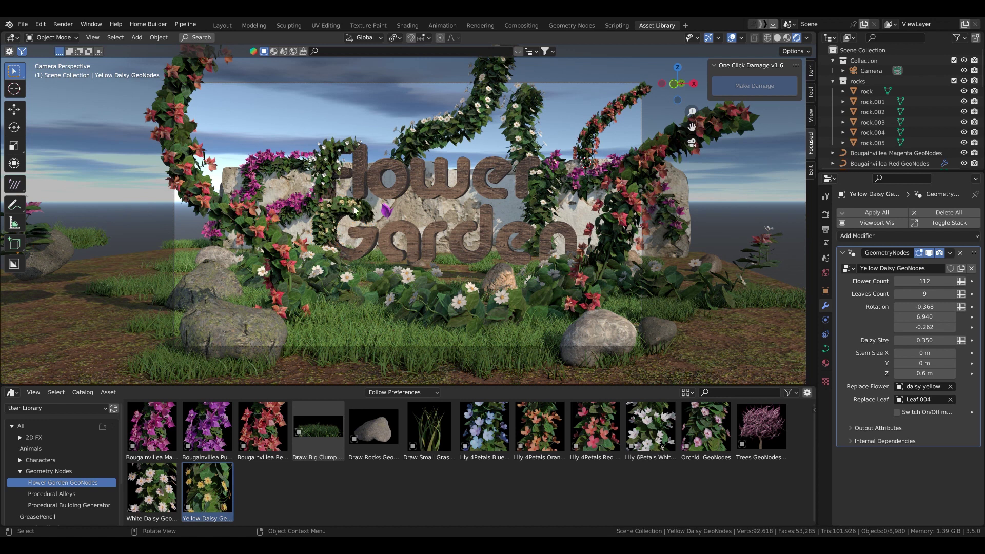
- Rescale the yellow daisy object and delete the curve points drawn on "Garden"
{"action": "left_click", "coordinate": [354, 209]}
{"action": "key", "text": "s"}
{"action": "left_click", "coordinate": [481, 218]}
{"action": "key", "text": "Tab"}
{"action": "key", "text": "x"}
{"action": "left_click", "coordinate": [481, 216]}
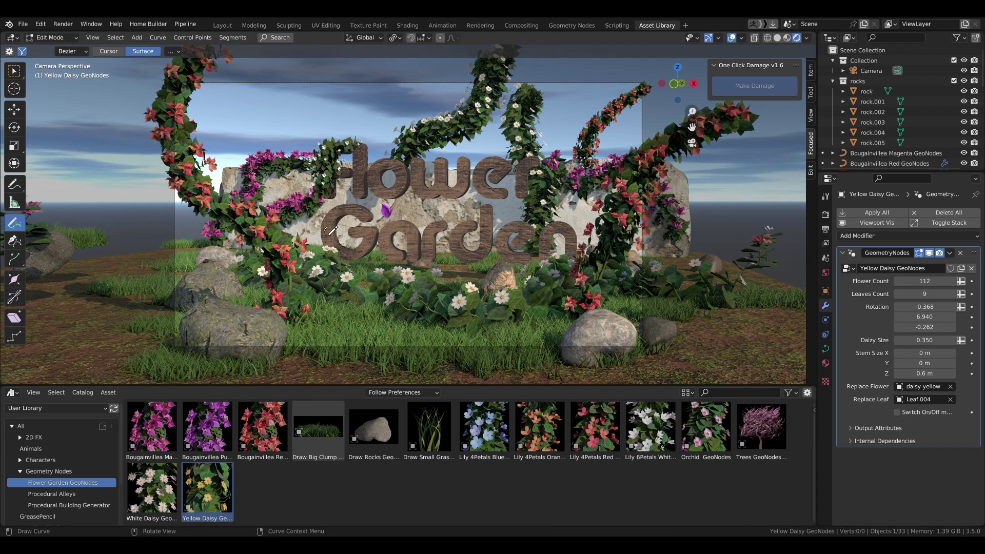
- Draw yellow daisy vines along the letters "G" and "d" of "Garden" and set their flower count to 41
{"action": "left_click_drag", "start_coordinate": [370, 224], "coordinate": [403, 239]}
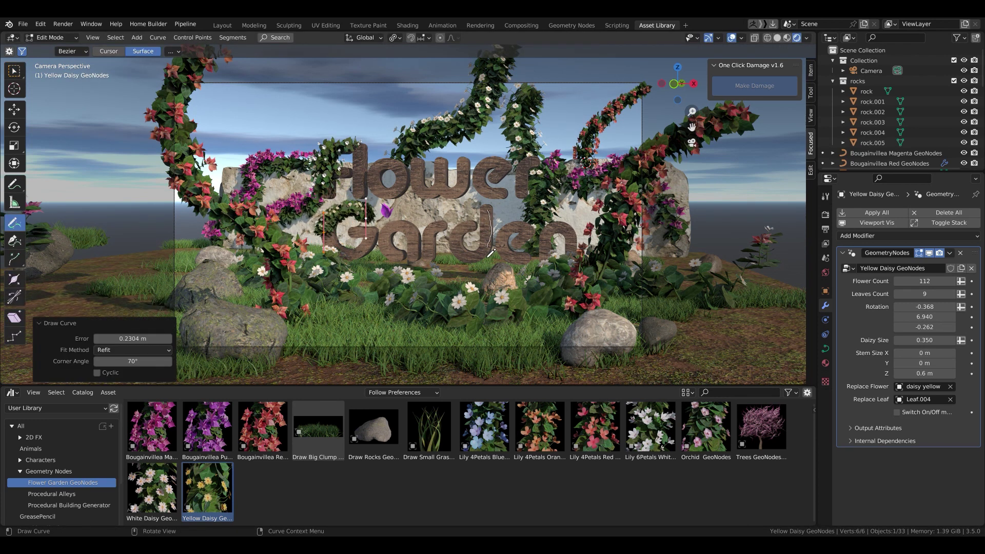
{"action": "key", "text": "Tab"}
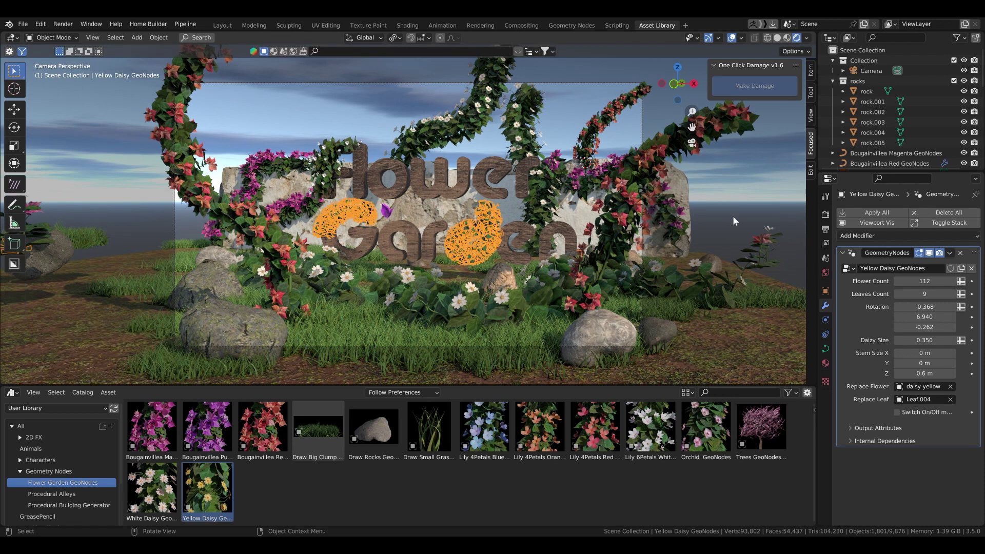
{"action": "key", "text": "alt+a"}
{"action": "left_click", "coordinate": [329, 211]}
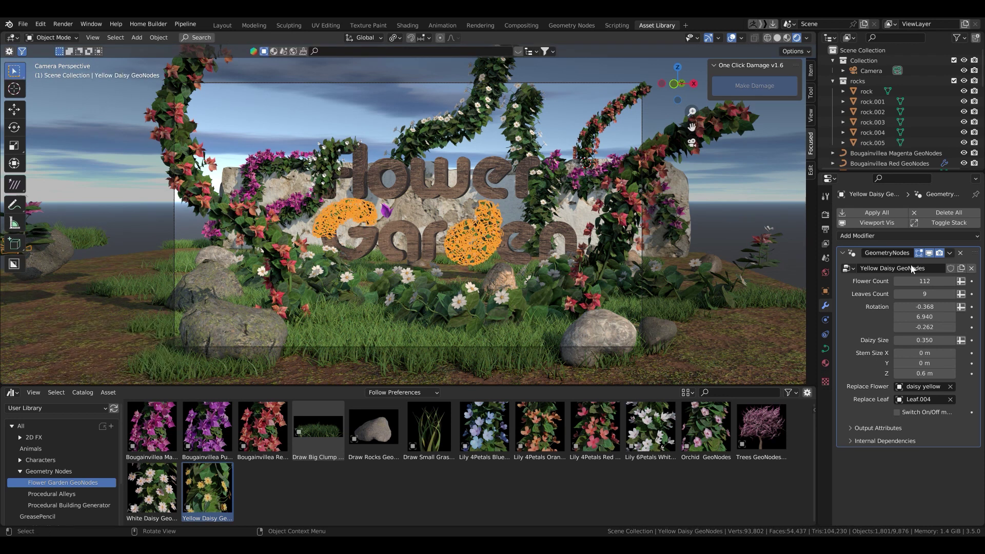
{"action": "mouse_move", "coordinate": [923, 281]}
{"action": "left_mouse_down"}
{"action": "mouse_move", "coordinate": [872, 280]}
{"action": "mouse_move", "coordinate": [938, 281]}
{"action": "left_mouse_up"}
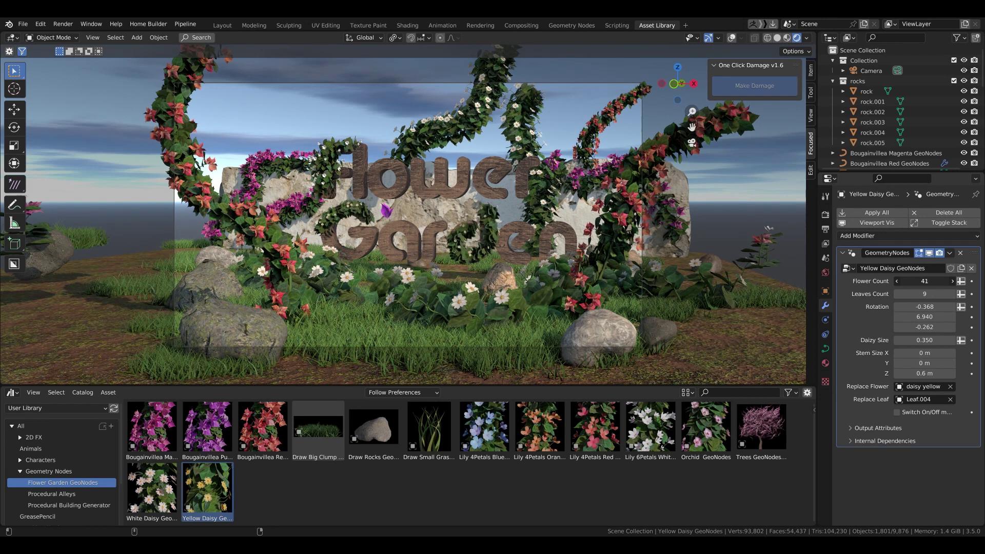
- Duplicate the yellow daisy object, delete all curve points from the copy and return to Object Mode
{"action": "left_click", "coordinate": [504, 235]}
{"action": "key", "text": "shift+d"}
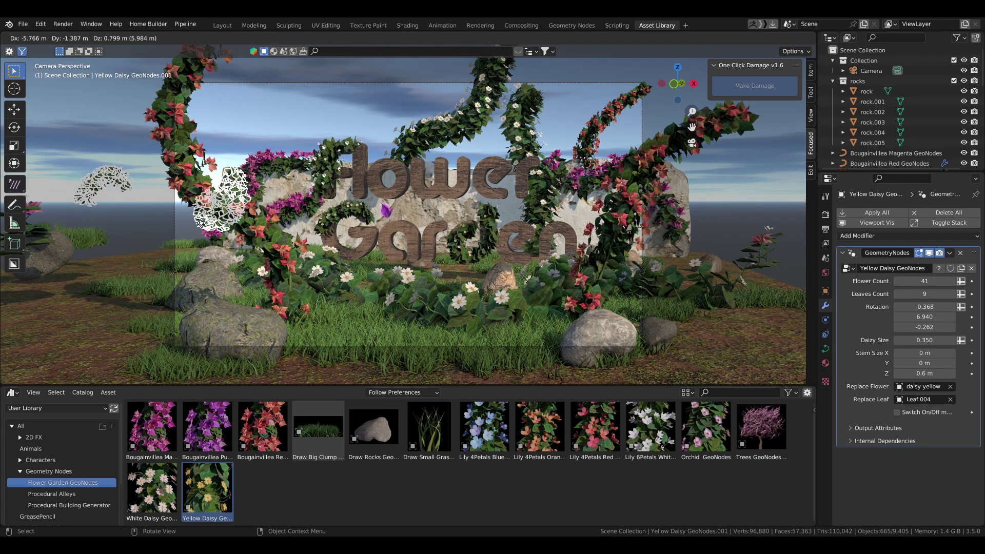
{"action": "left_click", "coordinate": [788, 228]}
{"action": "key", "text": "Tab"}
{"action": "key", "text": "x"}
{"action": "left_click", "coordinate": [425, 177]}
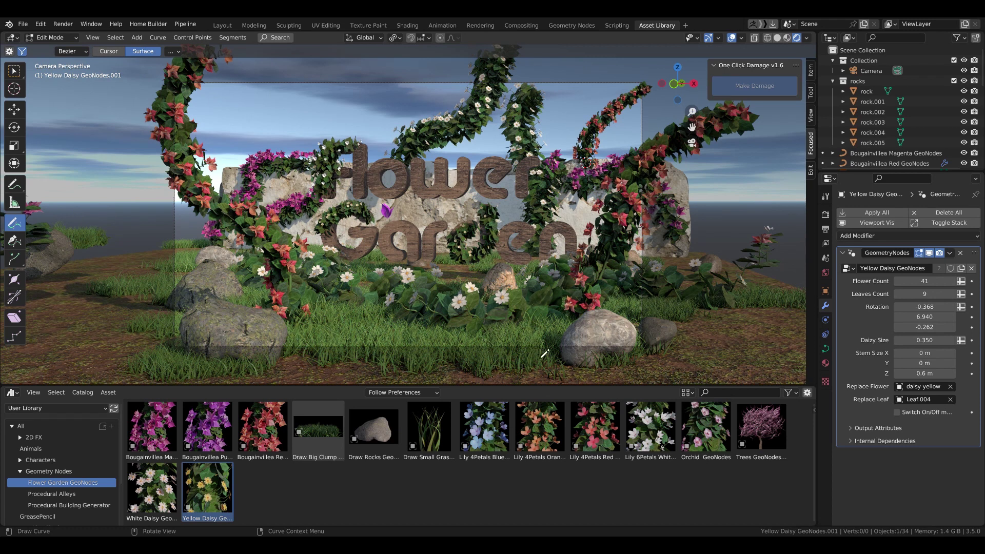
{"action": "key", "text": "Tab"}
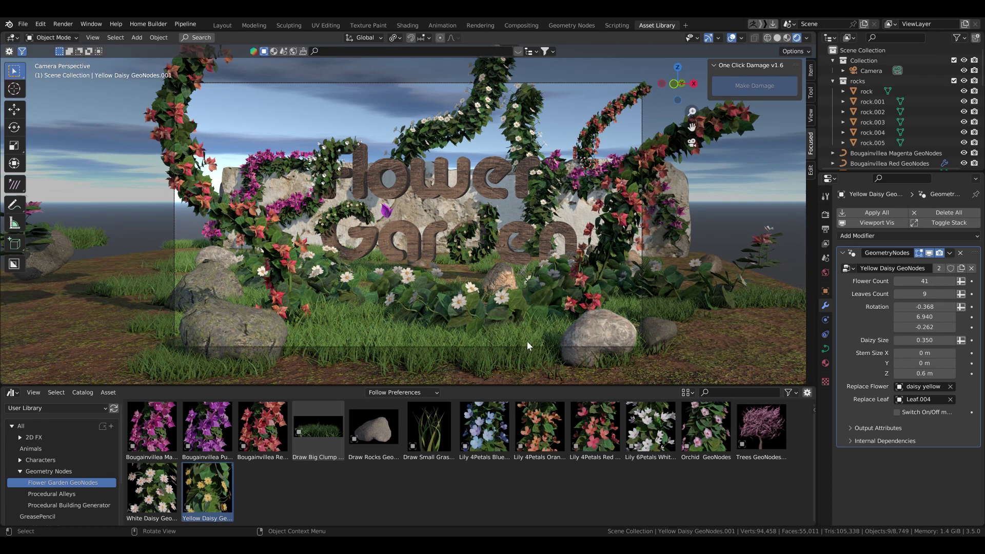
- Hide the Draw Big Clump Grass object and open the empty Yellow Daisy GeoNodes.001 copy in Edit Mode
{"action": "left_click", "coordinate": [512, 344]}
{"action": "key", "text": "h"}
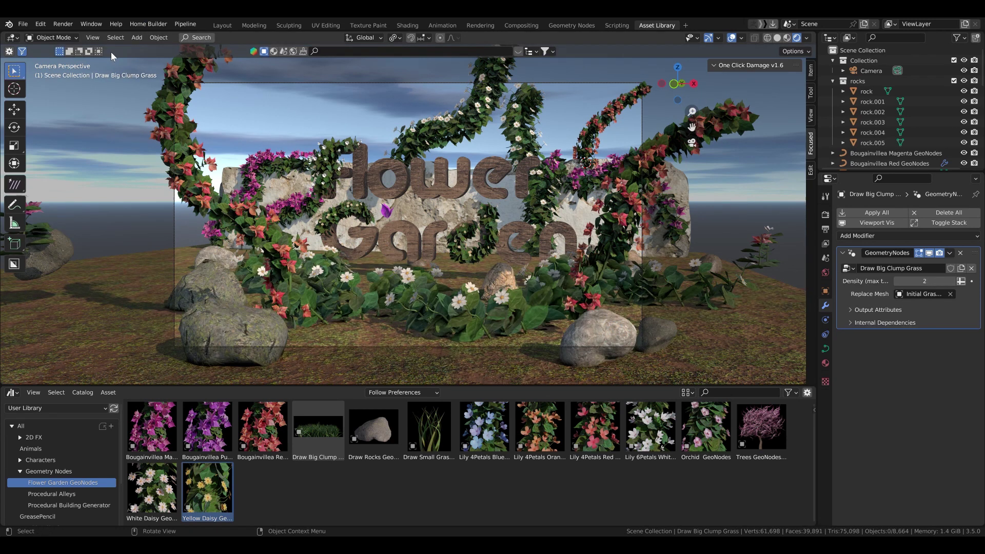
{"action": "left_click_drag", "start_coordinate": [902, 171], "coordinate": [903, 333]}
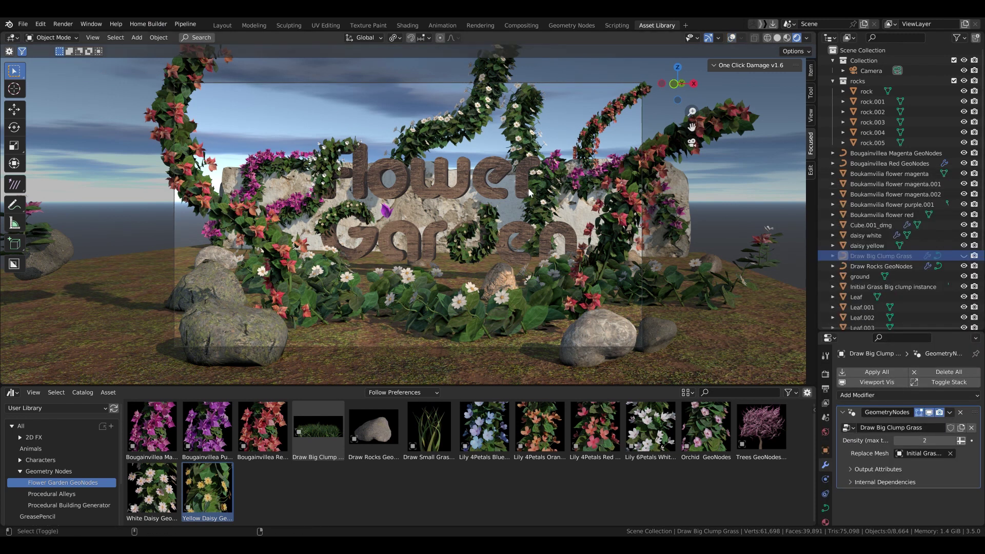
{"action": "left_click", "coordinate": [448, 229]}
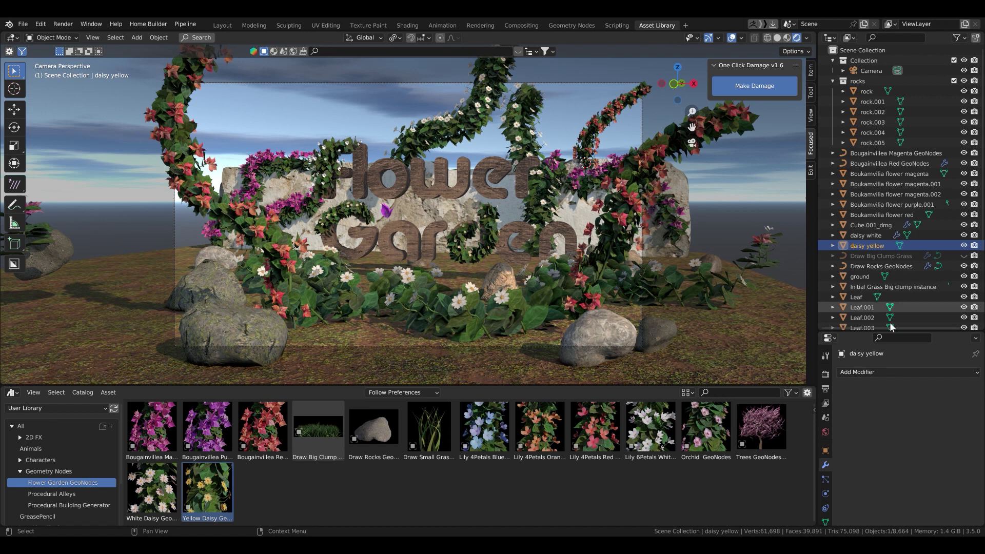
{"action": "left_click_drag", "start_coordinate": [913, 332], "coordinate": [907, 447]}
{"action": "left_click", "coordinate": [881, 421]}
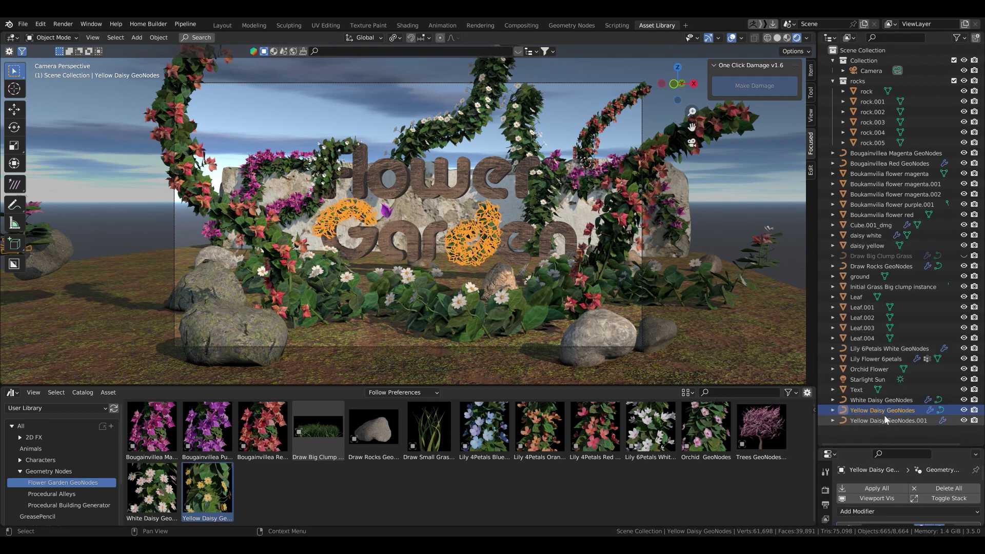
{"action": "key", "text": "Tab"}
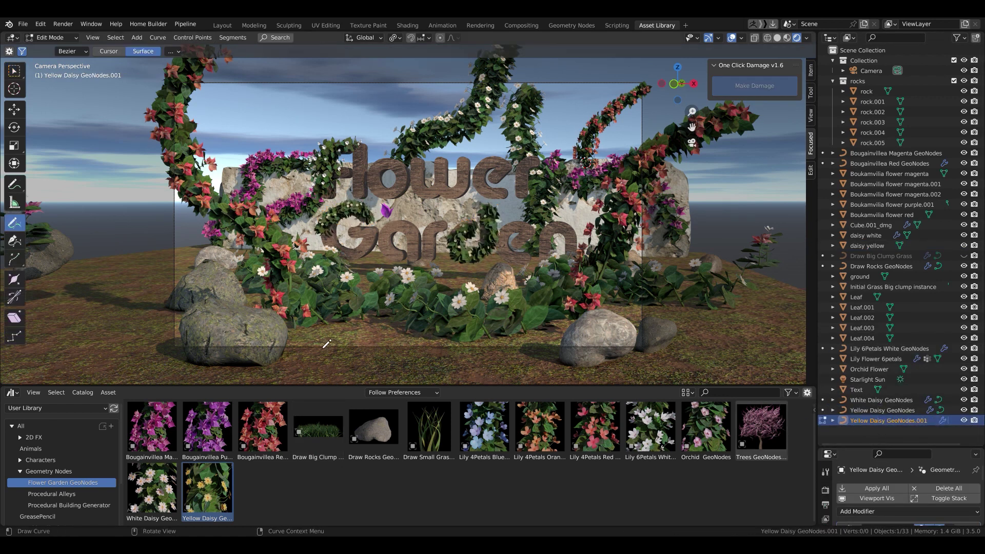
- Try drawing yellow daisy strokes across the foreground ground and undo them
{"action": "left_click_drag", "start_coordinate": [583, 325], "coordinate": [641, 309]}
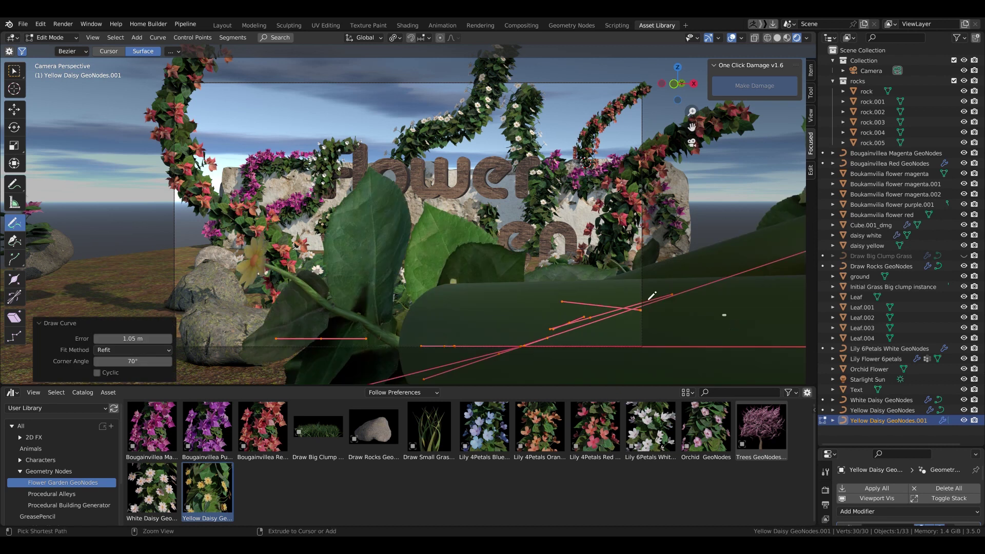
{"action": "key", "text": "ctrl+z"}
{"action": "left_click_drag", "start_coordinate": [367, 339], "coordinate": [425, 351]}
{"action": "key", "text": "ctrl+z"}
{"action": "left_click_drag", "start_coordinate": [303, 341], "coordinate": [406, 342]}
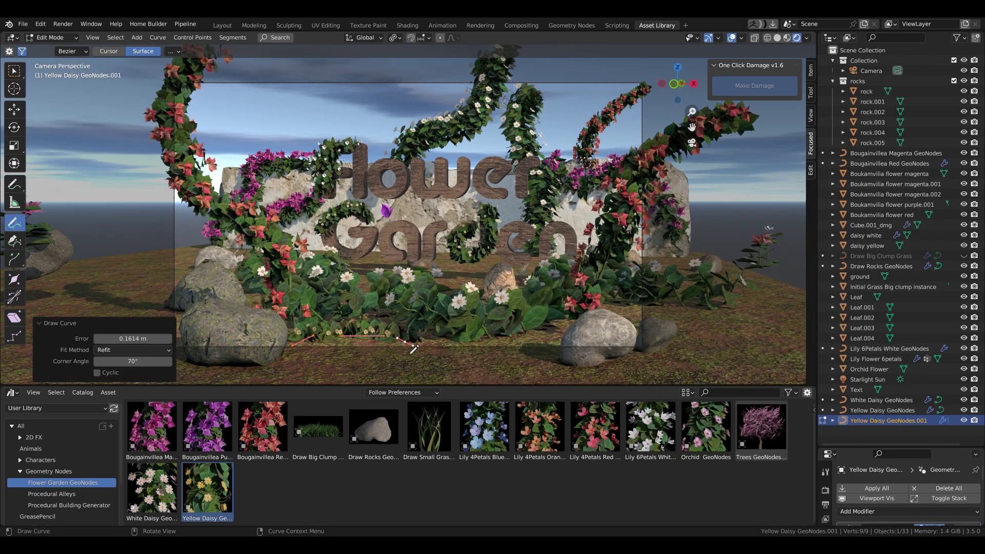
{"action": "key", "text": "ctrl+z"}
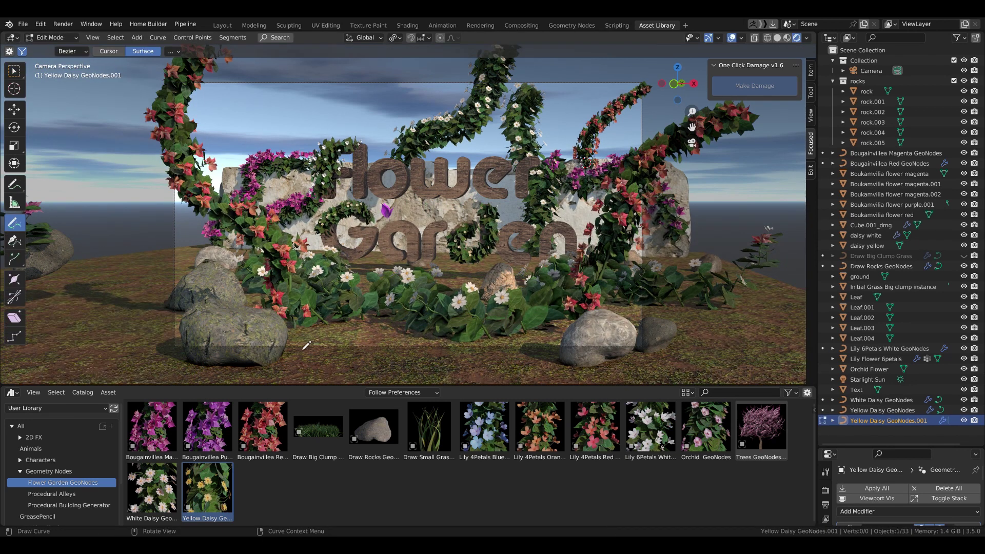
- Draw a trial row of yellow daisies on the ground beside the left foreground rock and undo it
{"action": "left_click_drag", "start_coordinate": [307, 345], "coordinate": [410, 346]}
{"action": "key", "text": "Tab"}
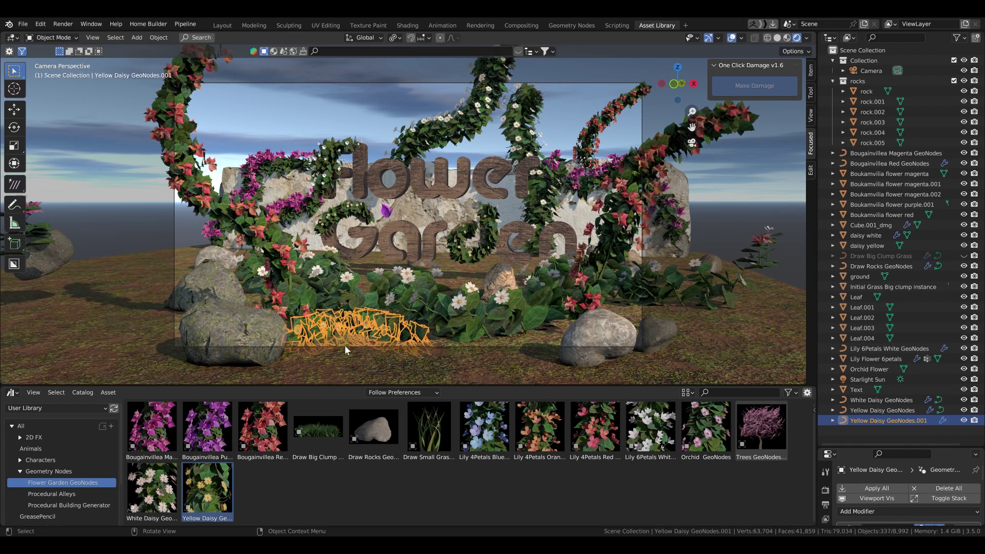
{"action": "key", "text": "Tab"}
{"action": "key", "text": "ctrl+z"}
{"action": "key", "text": "Tab"}
{"action": "key", "text": "ctrl+z"}
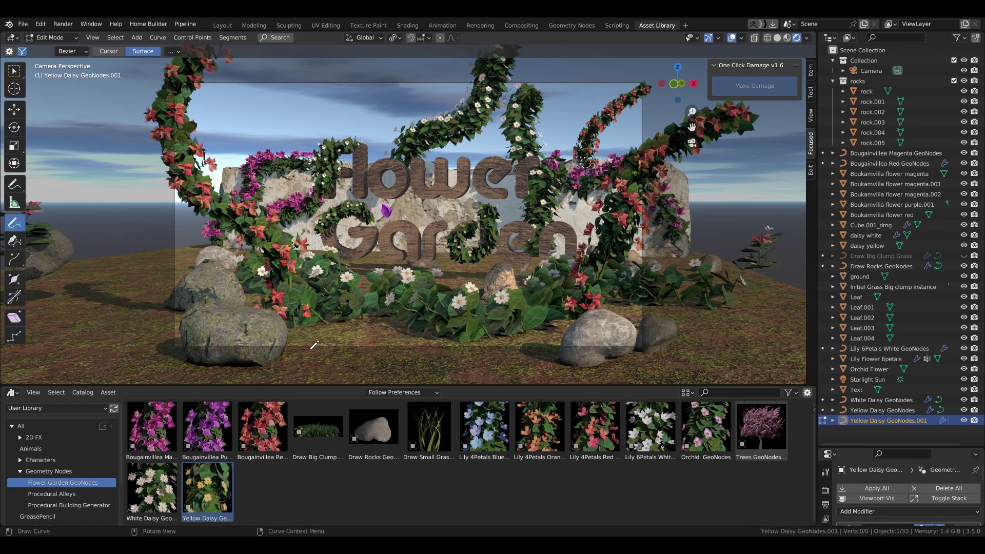
{"action": "key", "text": "ctrl+shift+z"}
{"action": "key", "text": "ctrl+z"}
- Draw trial yellow daisy strokes in front of the right foreground rock and below the far-right plant
{"action": "left_click_drag", "start_coordinate": [576, 368], "coordinate": [456, 364]}
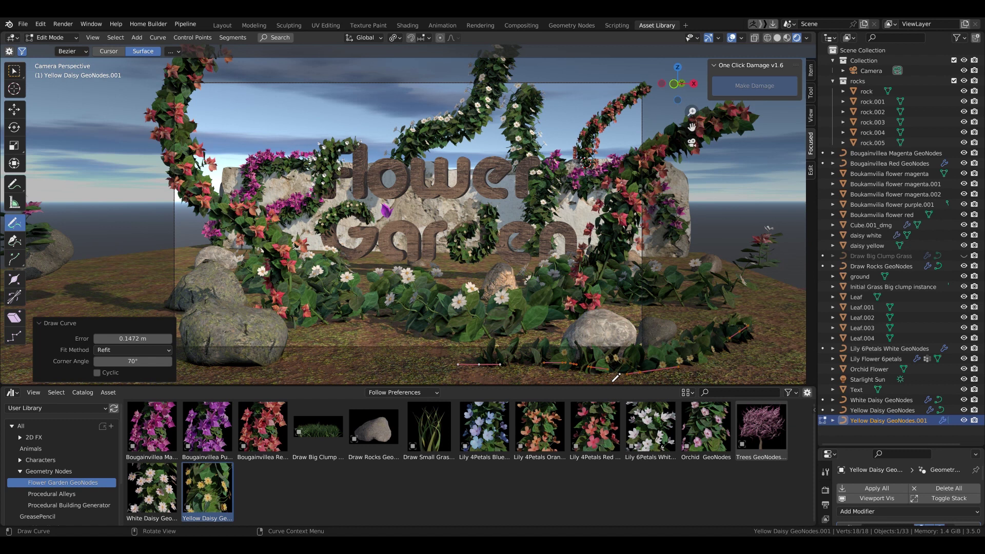
{"action": "key", "text": "Tab"}
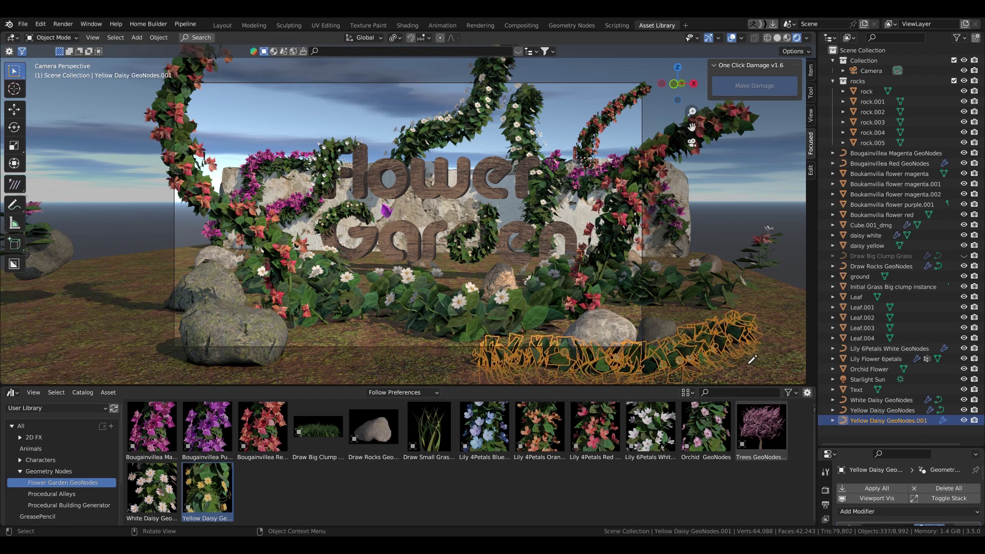
{"action": "key", "text": "Tab"}
{"action": "left_click_drag", "start_coordinate": [763, 280], "coordinate": [780, 305]}
- Set the yellow daisy copy's X rotation to -1.628 and delete all its drawn curve points
{"action": "left_click_drag", "start_coordinate": [869, 440], "coordinate": [868, 204]}
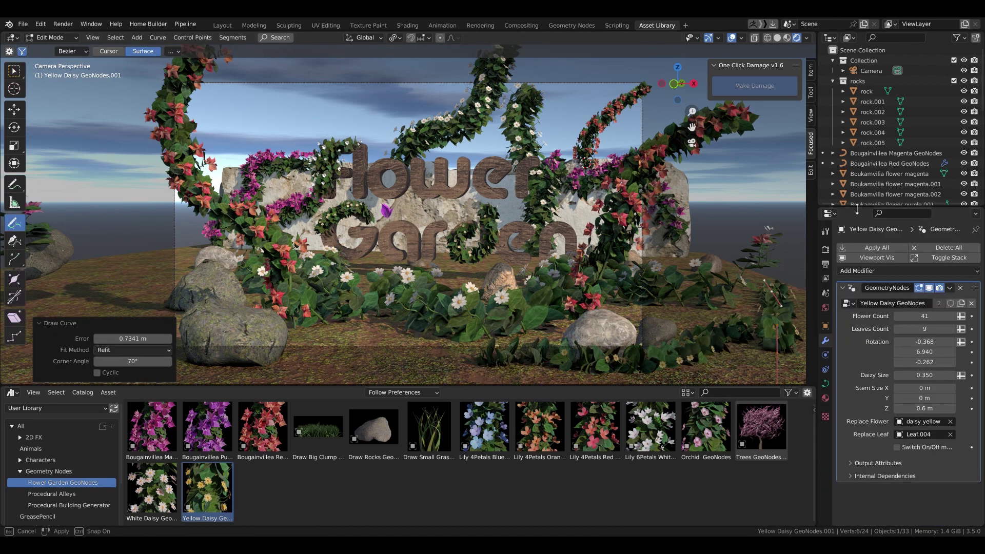
{"action": "left_click_drag", "start_coordinate": [923, 337], "coordinate": [918, 338]}
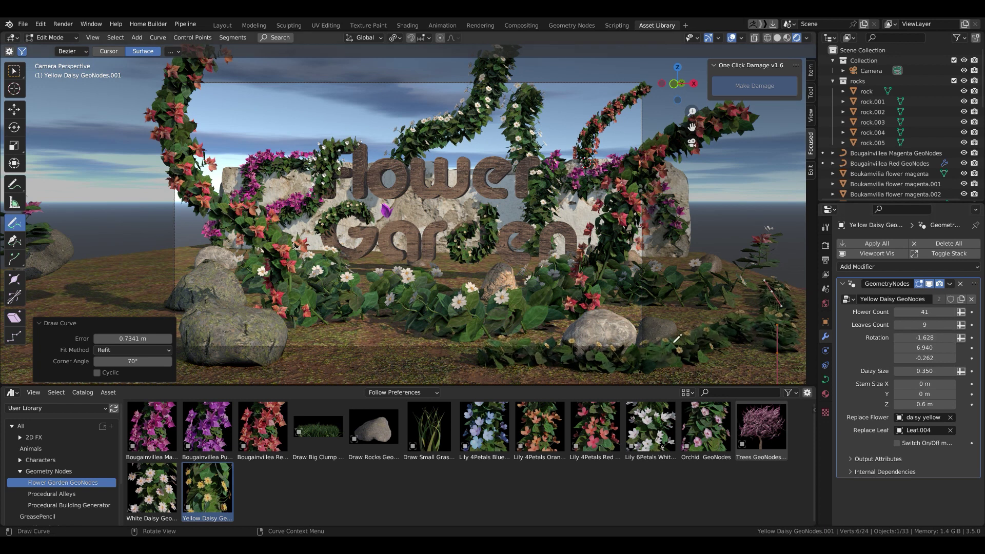
{"action": "key", "text": "a"}
{"action": "key", "text": "x"}
{"action": "left_click", "coordinate": [686, 324]}
- Draw yellow daisies on the ground between the left foreground rock and the white daisies, with a Z stem size of 0.98 m
{"action": "left_click_drag", "start_coordinate": [339, 264], "coordinate": [338, 259]}
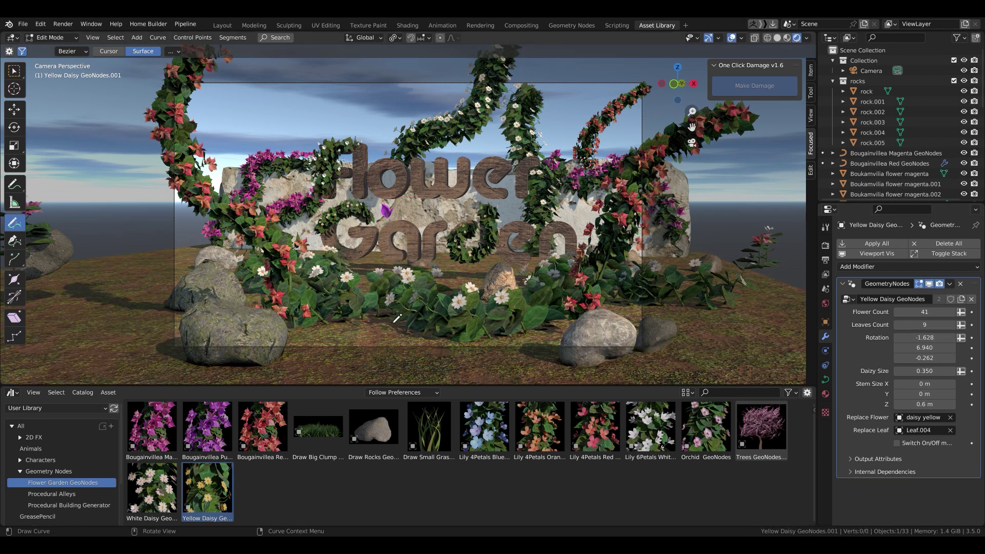
{"action": "left_click_drag", "start_coordinate": [366, 338], "coordinate": [423, 348]}
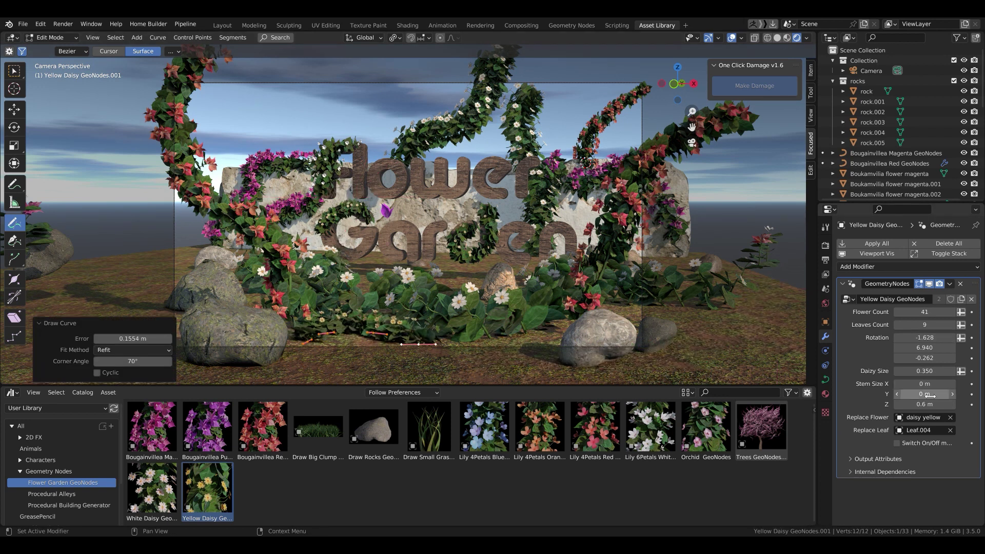
{"action": "mouse_move", "coordinate": [924, 404]}
{"action": "left_mouse_down"}
{"action": "mouse_move", "coordinate": [954, 404]}
{"action": "mouse_move", "coordinate": [943, 404]}
{"action": "left_mouse_up"}
{"action": "key", "text": "Tab"}
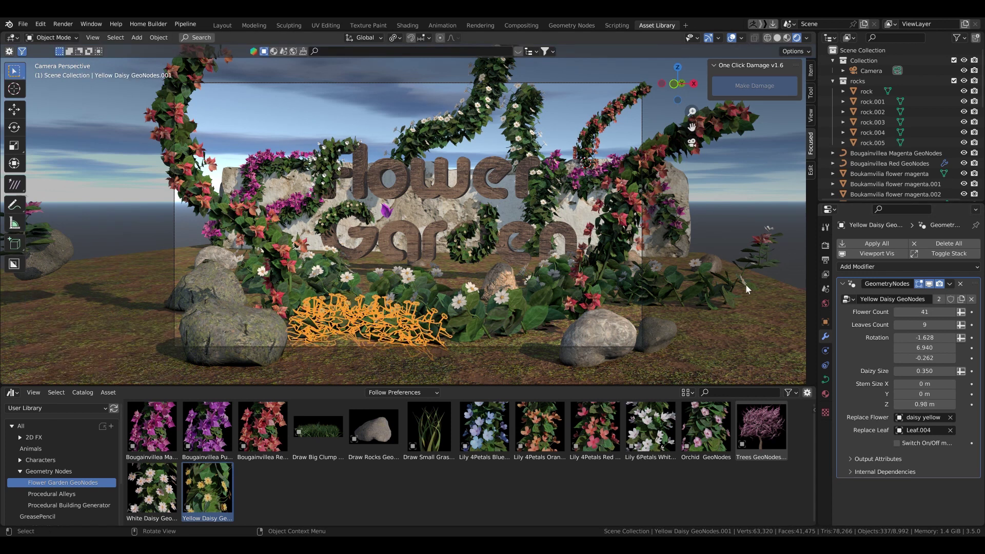
- Select the daisy yellow source flower object and apply its scale
{"action": "left_click_drag", "start_coordinate": [848, 203], "coordinate": [889, 456]}
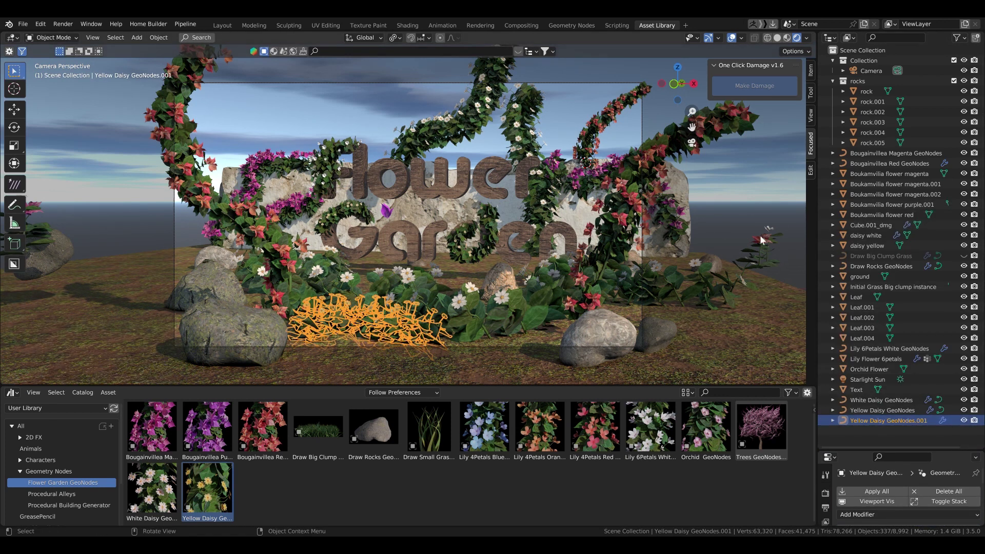
{"action": "left_click", "coordinate": [892, 436]}
{"action": "left_click", "coordinate": [832, 82]}
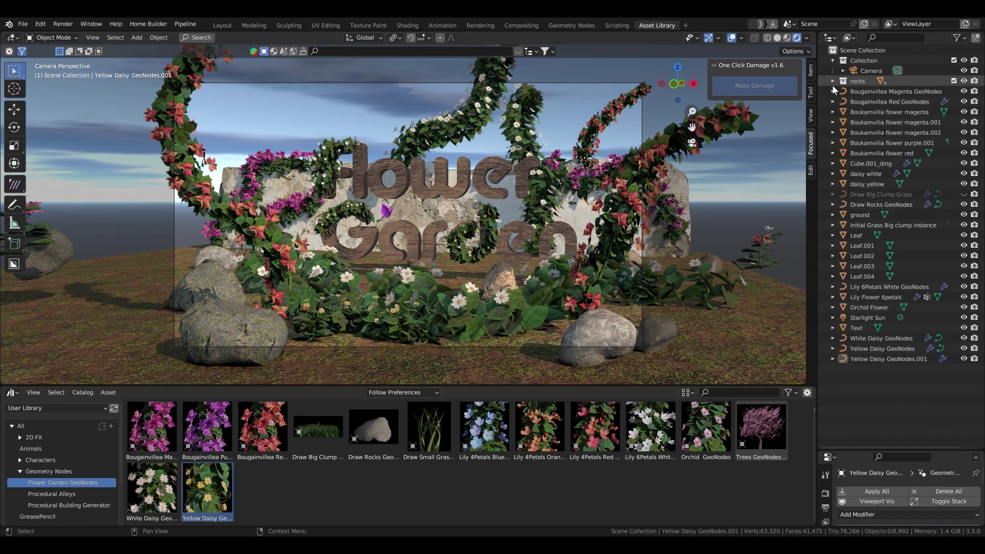
{"action": "left_click", "coordinate": [869, 183]}
{"action": "key", "text": "s"}
{"action": "left_click", "coordinate": [83, 195]}
{"action": "key", "text": "ctrl+a"}
{"action": "left_click", "coordinate": [82, 194]}
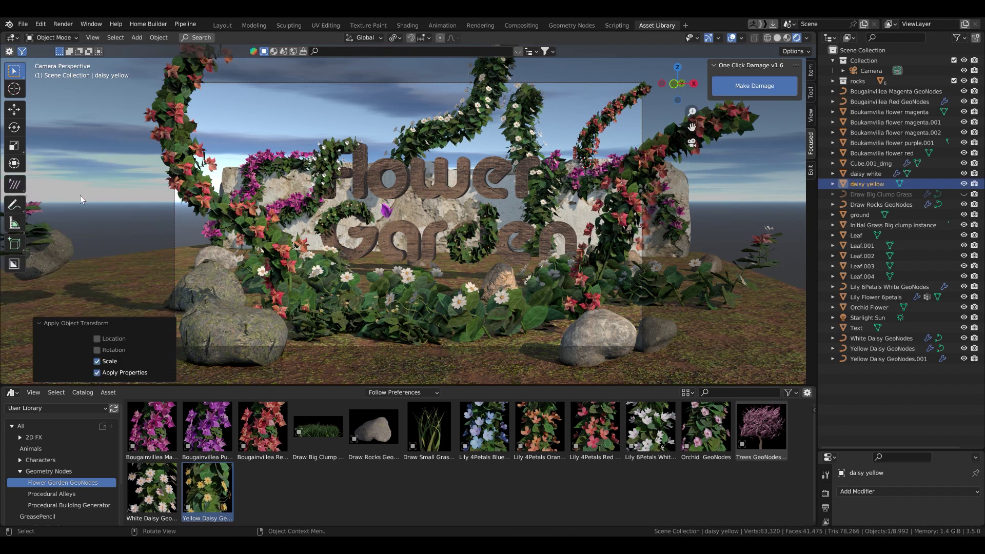
- Scale up the entire daisy yellow mesh about 3.4 times in Edit Mode
{"action": "key", "text": "Tab"}
{"action": "key", "text": "a"}
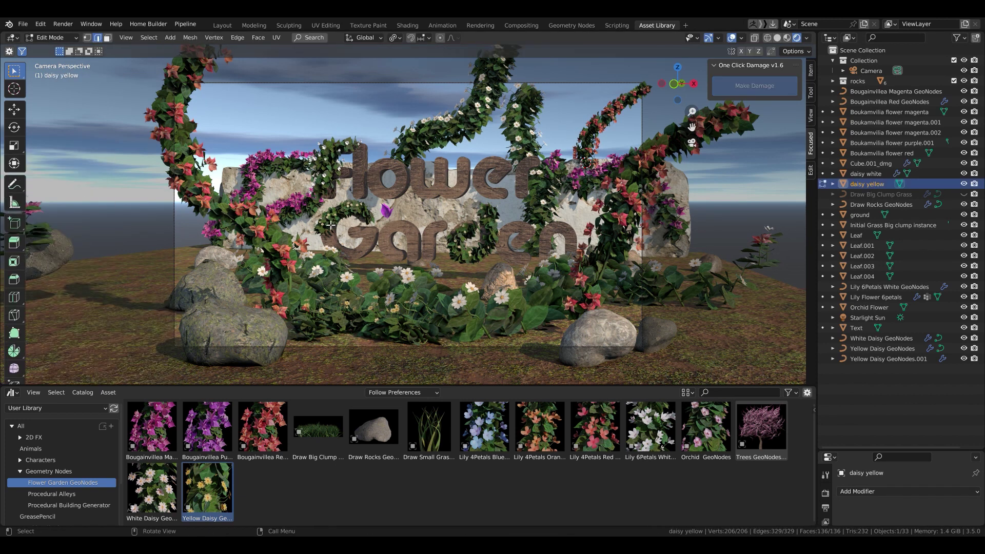
{"action": "key", "text": "s"}
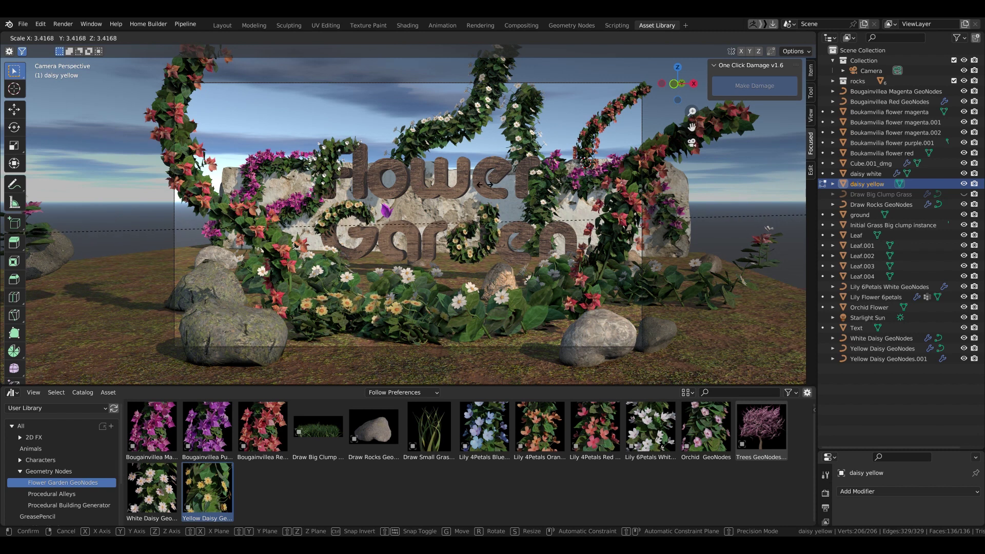
{"action": "key", "text": "Return"}
{"action": "key", "text": "Tab"}
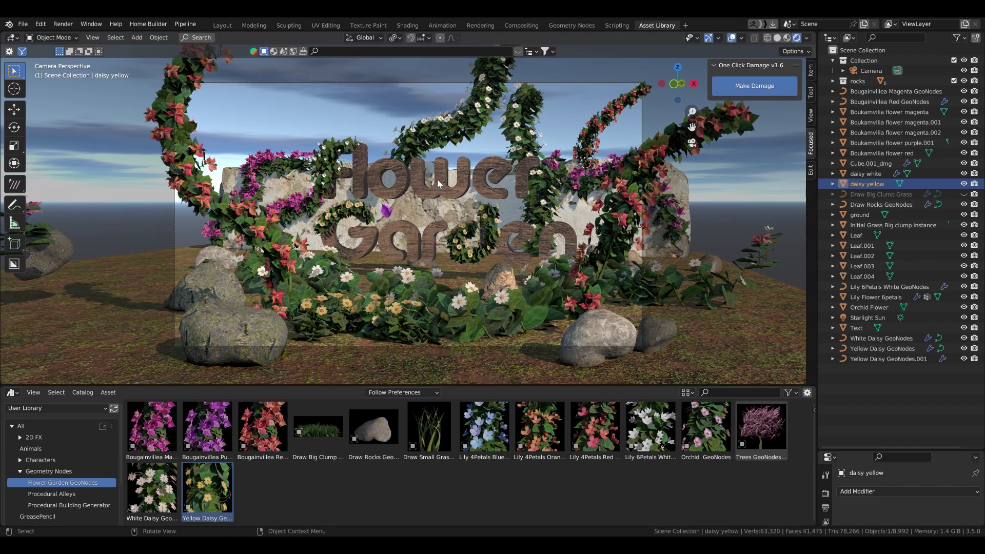
- Draw another row of yellow daisies on the ground just left of the right foreground rock using the yellow daisy copy
{"action": "left_click", "coordinate": [447, 316]}
{"action": "key", "text": "Tab"}
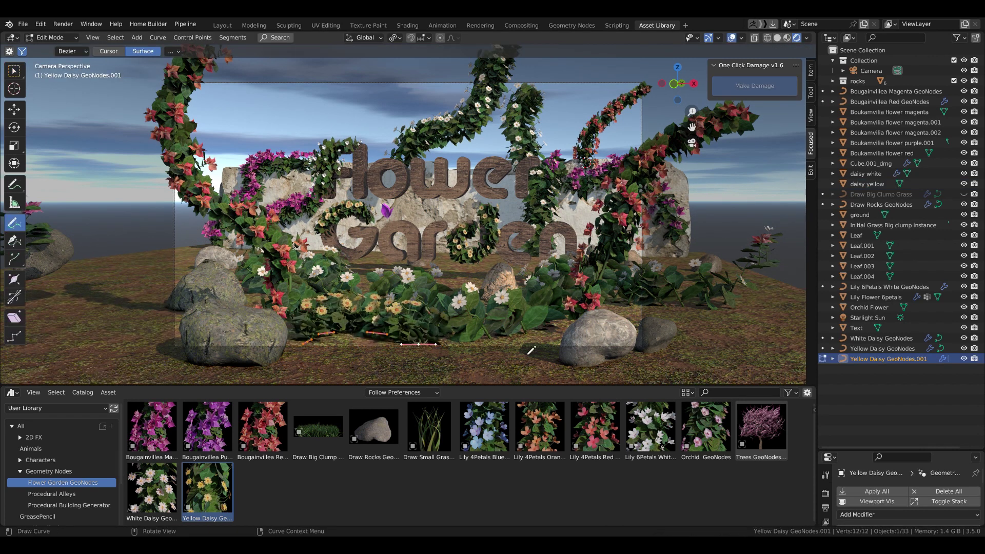
{"action": "left_click_drag", "start_coordinate": [514, 343], "coordinate": [559, 335]}
{"action": "left_click_drag", "start_coordinate": [897, 451], "coordinate": [898, 180]}
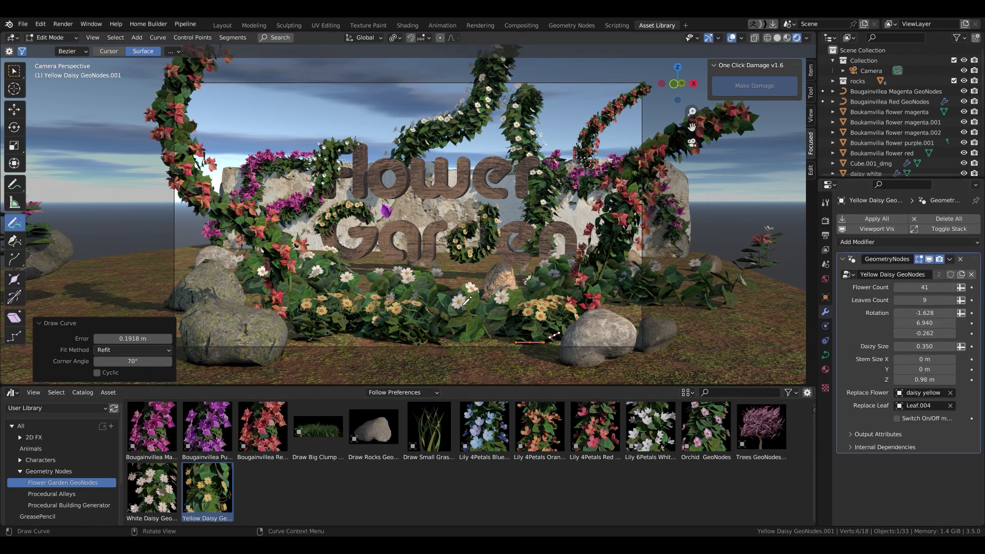
- Try single yellow daisy clumps among the white daisies in the middle of the bed, undoing each one
{"action": "left_click", "coordinate": [464, 291]}
{"action": "key", "text": "ctrl+z"}
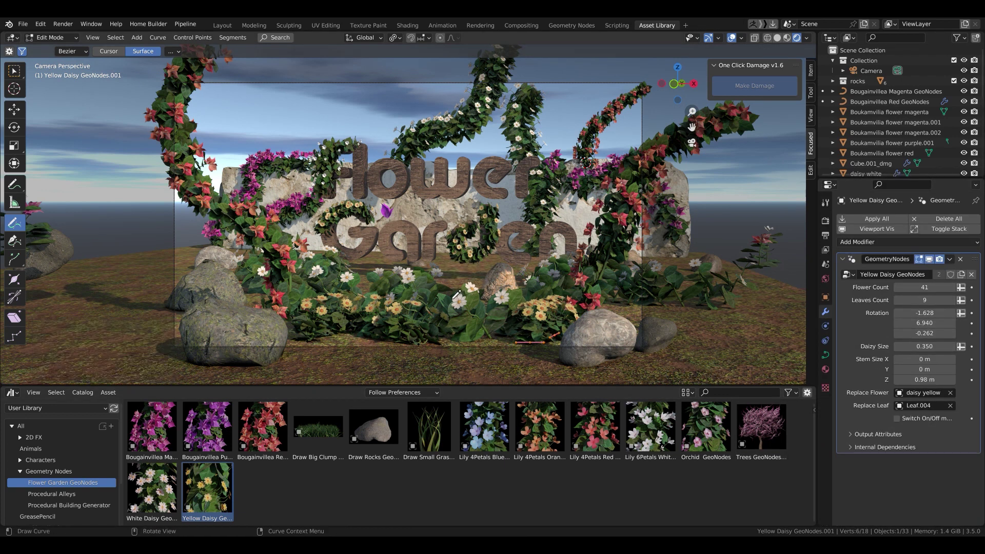
{"action": "left_click", "coordinate": [452, 290]}
{"action": "key", "text": "ctrl+z"}
{"action": "left_click", "coordinate": [453, 292]}
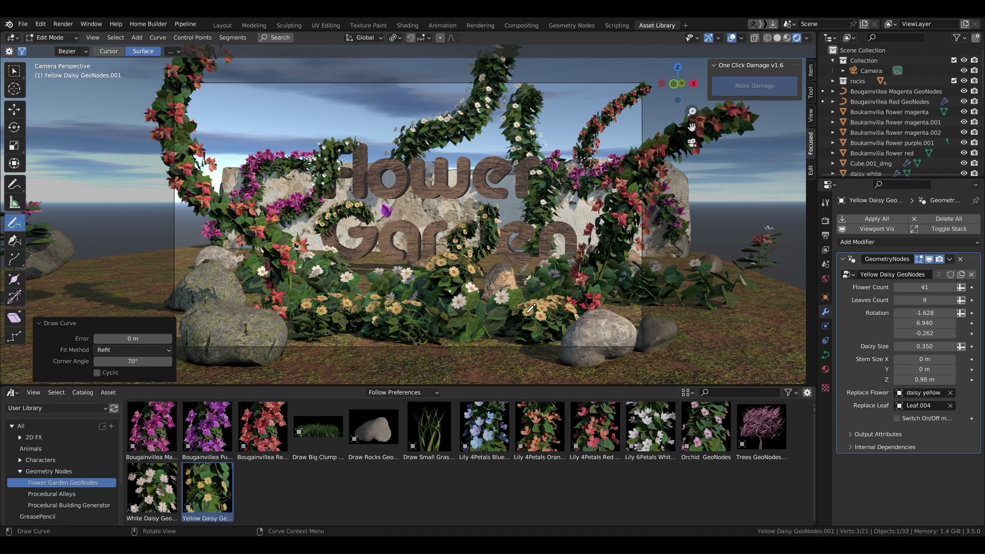
{"action": "key", "text": "ctrl+z"}
{"action": "left_click", "coordinate": [459, 295]}
{"action": "key", "text": "ctrl+z"}
{"action": "key", "text": "ctrl+shift+z"}
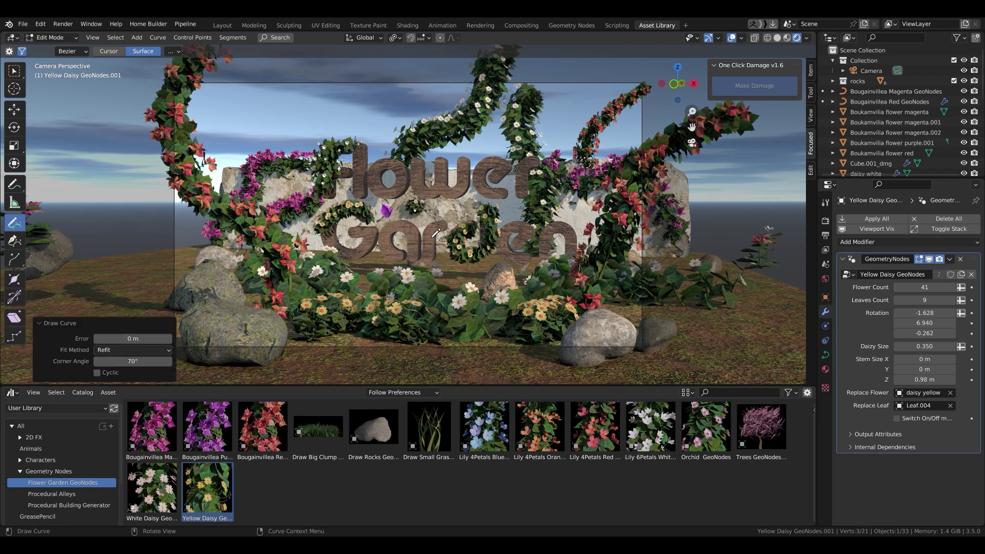
{"action": "key", "text": "ctrl+z"}
- Try short yellow daisy strokes on the wall near the magenta bougainvillea and the lettering, undoing each one
{"action": "left_click", "coordinate": [281, 196]}
{"action": "key", "text": "ctrl+z"}
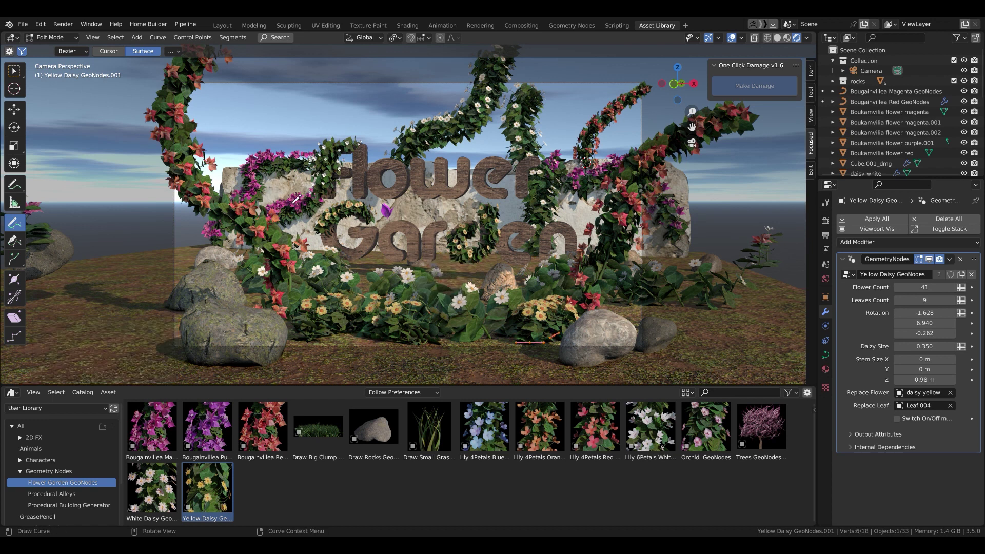
{"action": "mouse_move", "coordinate": [302, 191]}
{"action": "left_mouse_down"}
{"action": "mouse_move", "coordinate": [272, 204]}
{"action": "mouse_move", "coordinate": [302, 189]}
{"action": "left_mouse_up"}
{"action": "key", "text": "ctrl+z"}
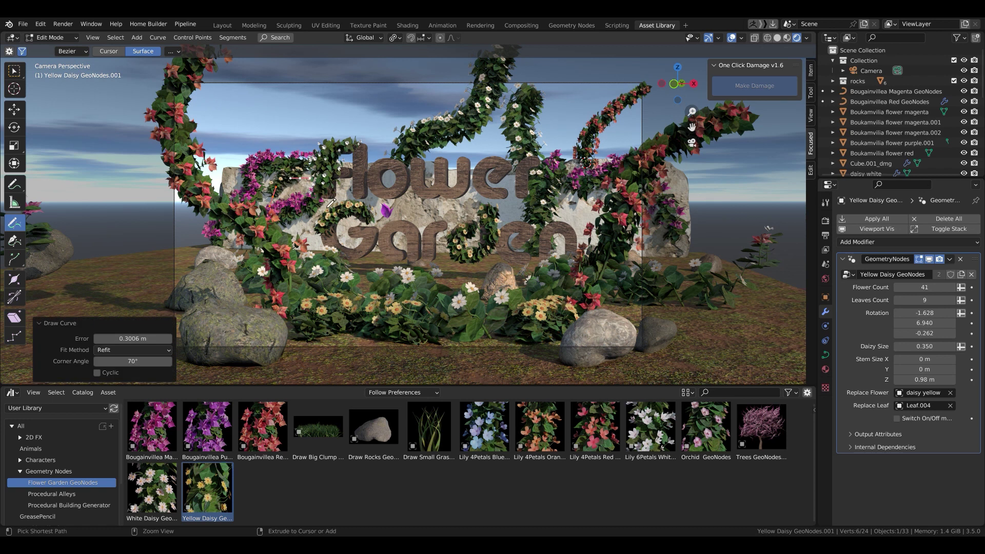
{"action": "key", "text": "ctrl+z"}
{"action": "left_click_drag", "start_coordinate": [397, 199], "coordinate": [395, 200]}
{"action": "key", "text": "ctrl+z"}
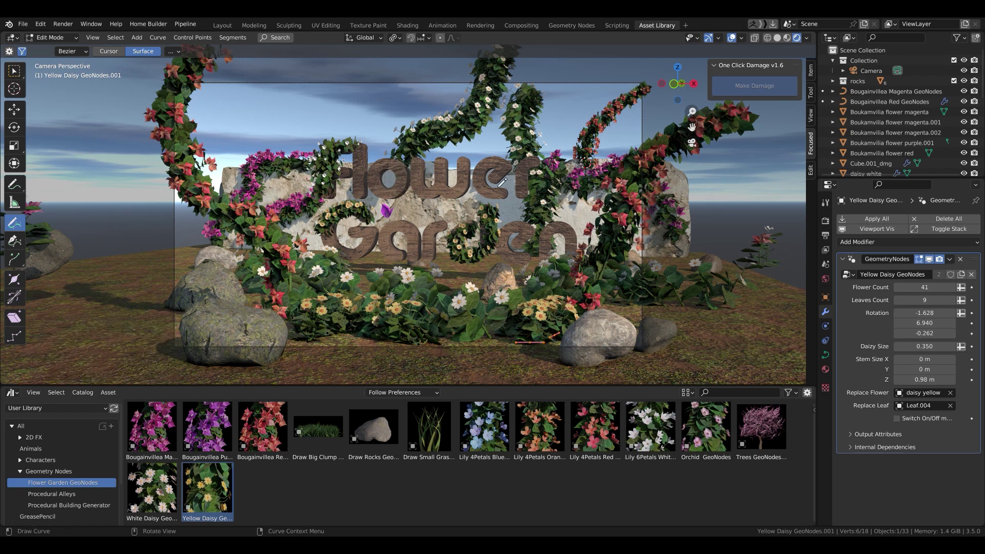
- Draw yellow daisies across the letter "e" of "Flower" and deselect the curve object
{"action": "left_click_drag", "start_coordinate": [479, 187], "coordinate": [516, 193]}
{"action": "key", "text": "Tab"}
{"action": "key", "text": "alt+a"}
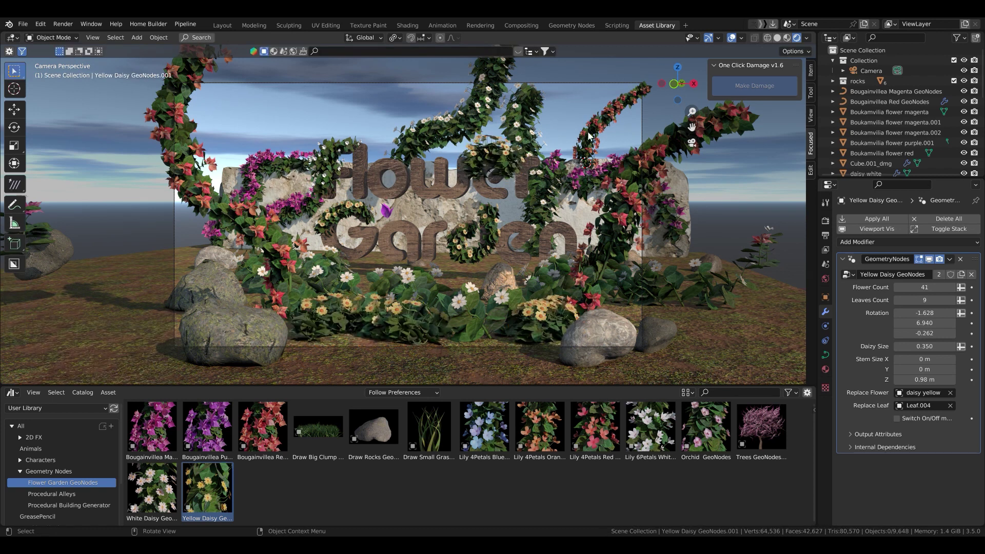
- Add a yellow daisy clump among the white daisies in the middle of the bed and save the file
{"action": "key", "text": "Tab"}
{"action": "key", "text": "Tab"}
{"action": "mouse_move", "coordinate": [465, 283]}
{"action": "left_mouse_down"}
{"action": "mouse_move", "coordinate": [452, 276]}
{"action": "mouse_move", "coordinate": [469, 280]}
{"action": "left_mouse_up"}
{"action": "key", "text": "Tab"}
{"action": "key", "text": "Tab"}
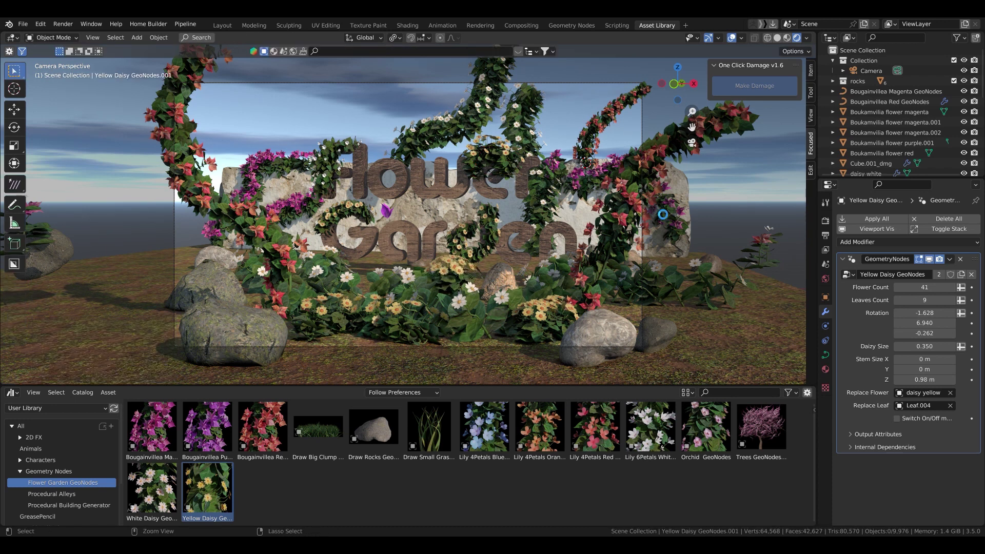
{"action": "key", "text": "ctrl+s"}
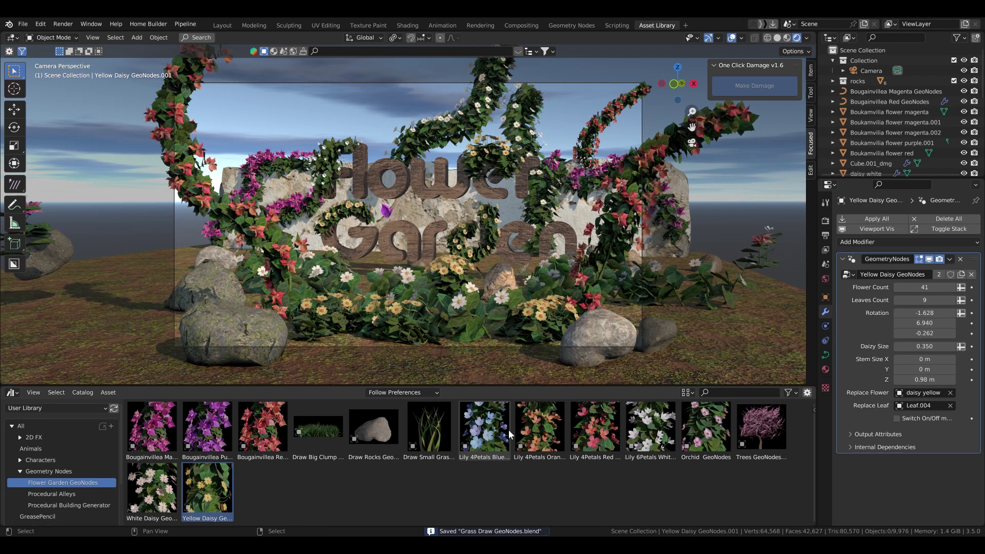
- Add the Trees GeoNodes asset, delete its default curve points and place a tree behind the left rocks
{"action": "left_click", "coordinate": [758, 434]}
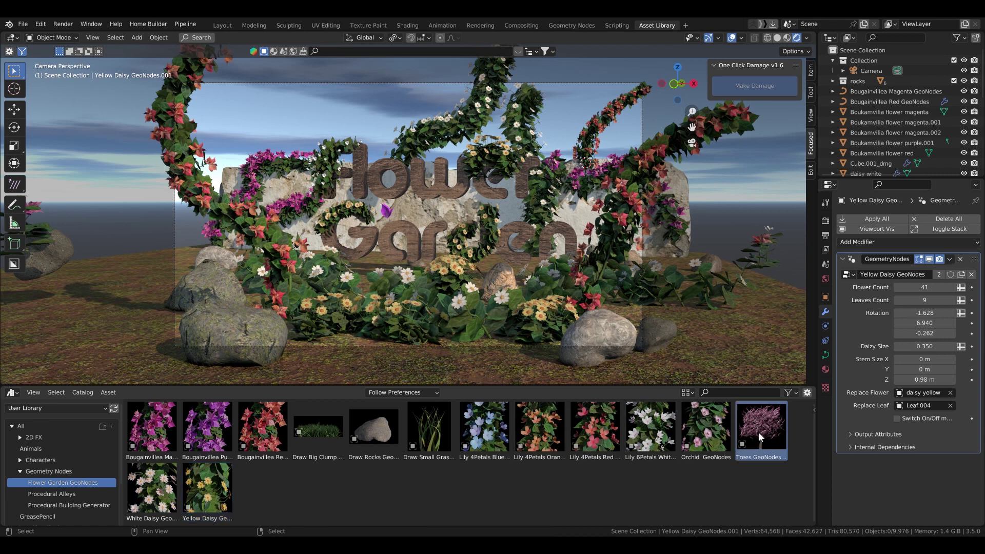
{"action": "left_click_drag", "start_coordinate": [758, 431], "coordinate": [700, 295]}
{"action": "key", "text": "ctrl+s"}
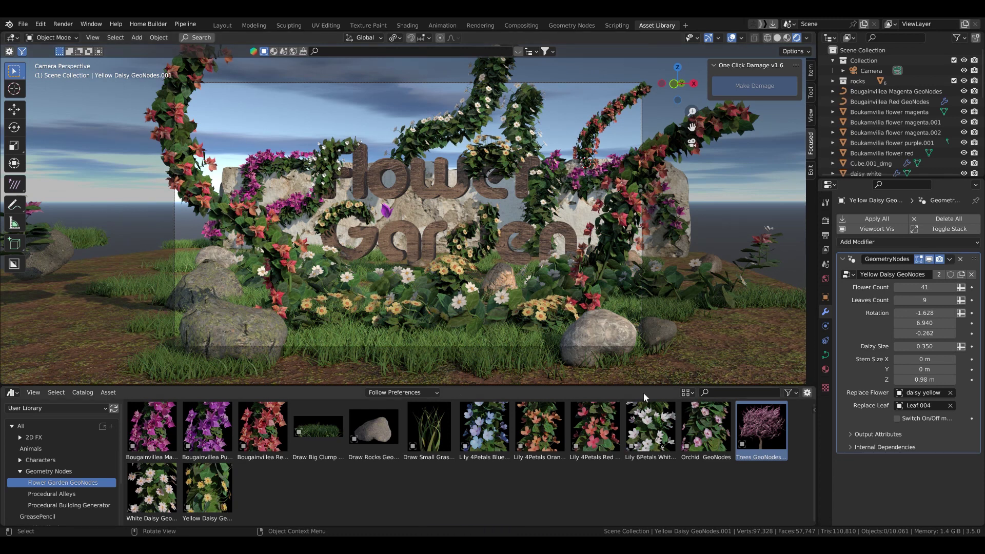
{"action": "left_click_drag", "start_coordinate": [758, 431], "coordinate": [66, 309]}
{"action": "key", "text": "Tab"}
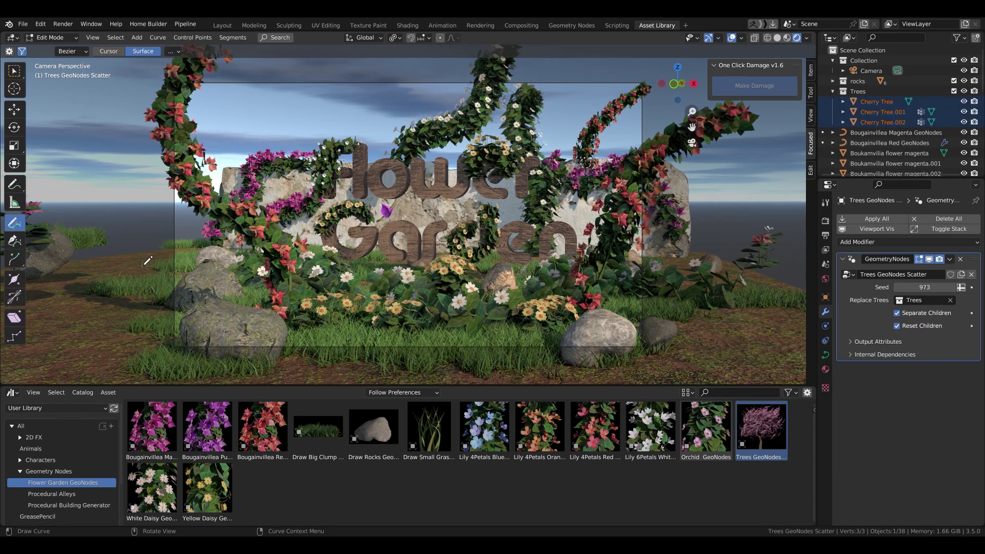
{"action": "key", "text": "x"}
{"action": "left_click", "coordinate": [144, 260]}
{"action": "left_click_drag", "start_coordinate": [180, 254], "coordinate": [203, 256]}
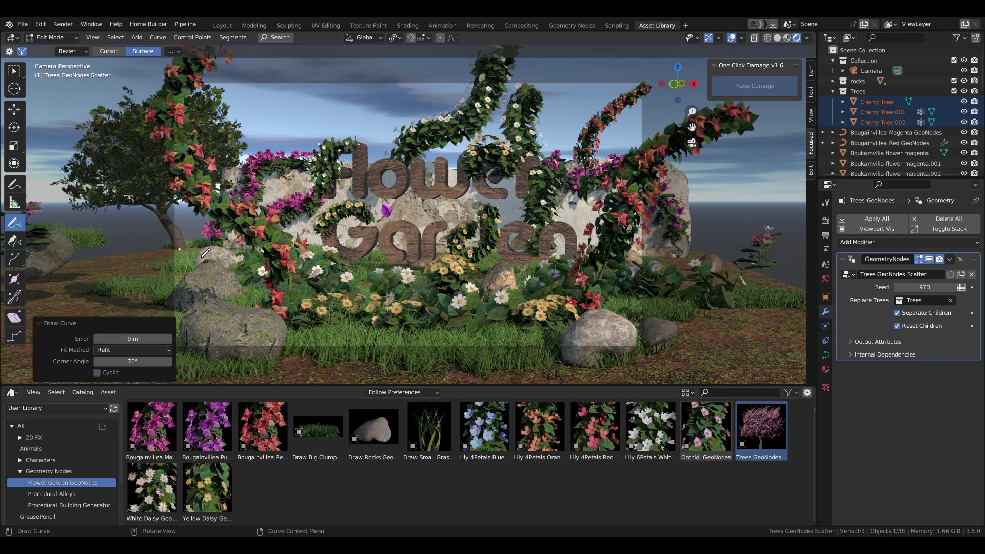
- Try placing a tree at several spots on the right side of the garden, undoing each one
{"action": "left_click", "coordinate": [705, 294]}
{"action": "key", "text": "ctrl+z"}
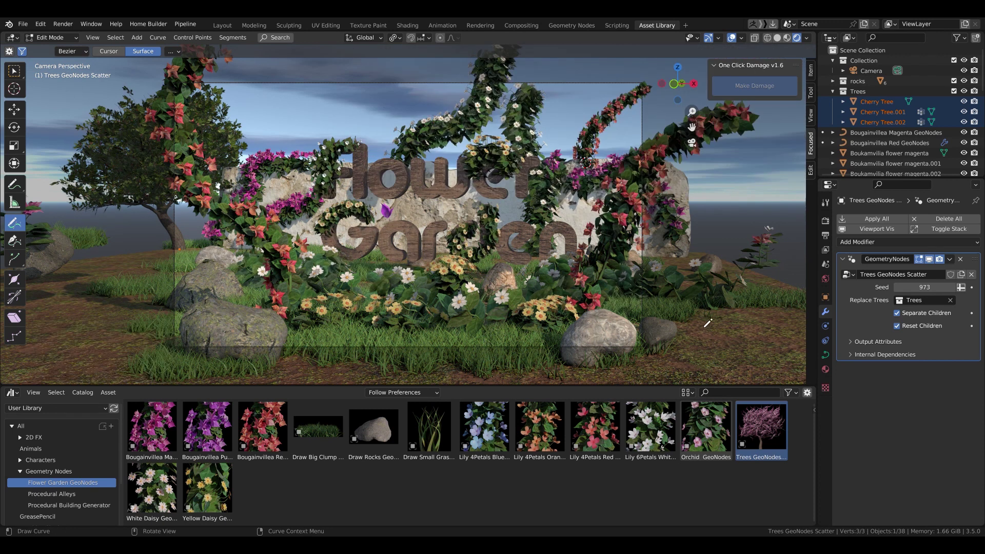
{"action": "left_click", "coordinate": [702, 328]}
{"action": "key", "text": "ctrl+z"}
{"action": "left_click", "coordinate": [677, 272]}
{"action": "key", "text": "ctrl+z"}
- Place a cherry tree in the right foreground and move its point horizontally by -10.596 m in X and 5.2796 m in Y
{"action": "left_click_drag", "start_coordinate": [712, 371], "coordinate": [755, 361]}
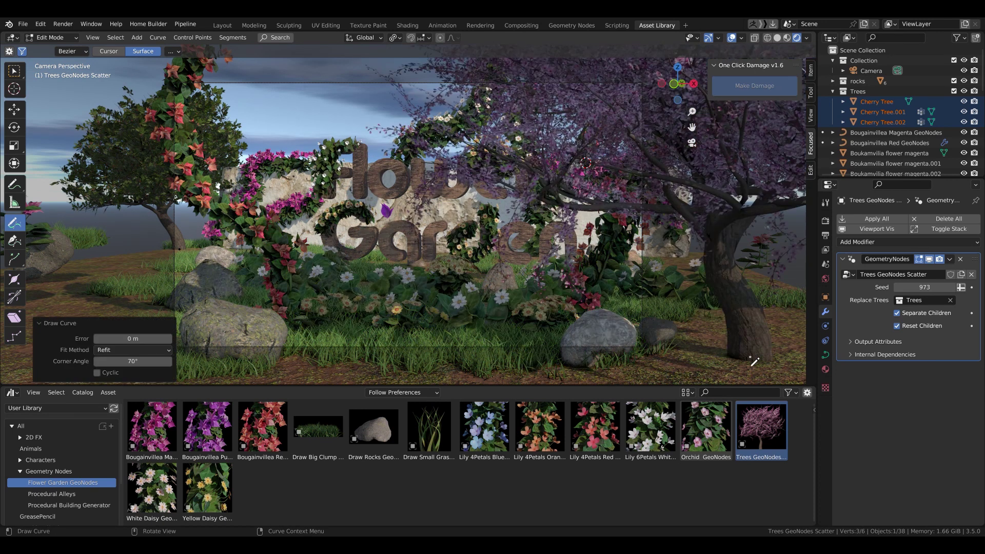
{"action": "key", "text": "w"}
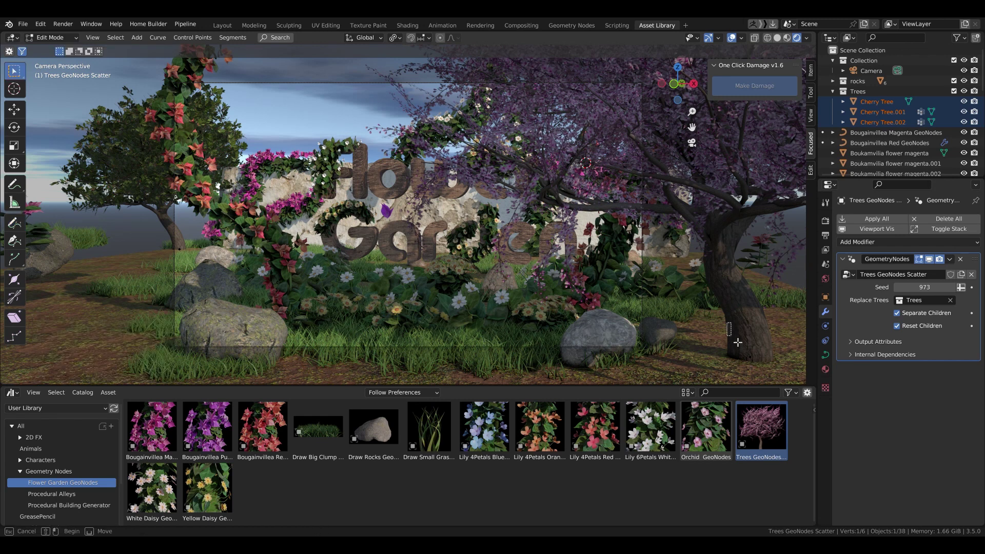
{"action": "key", "text": "g"}
{"action": "key", "text": "shift+z"}
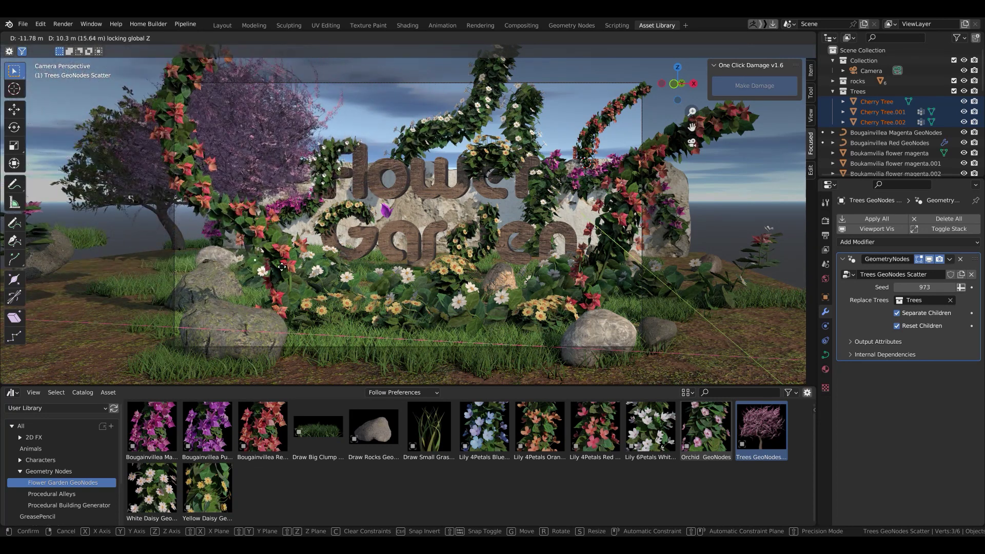
{"action": "left_click", "coordinate": [231, 286]}
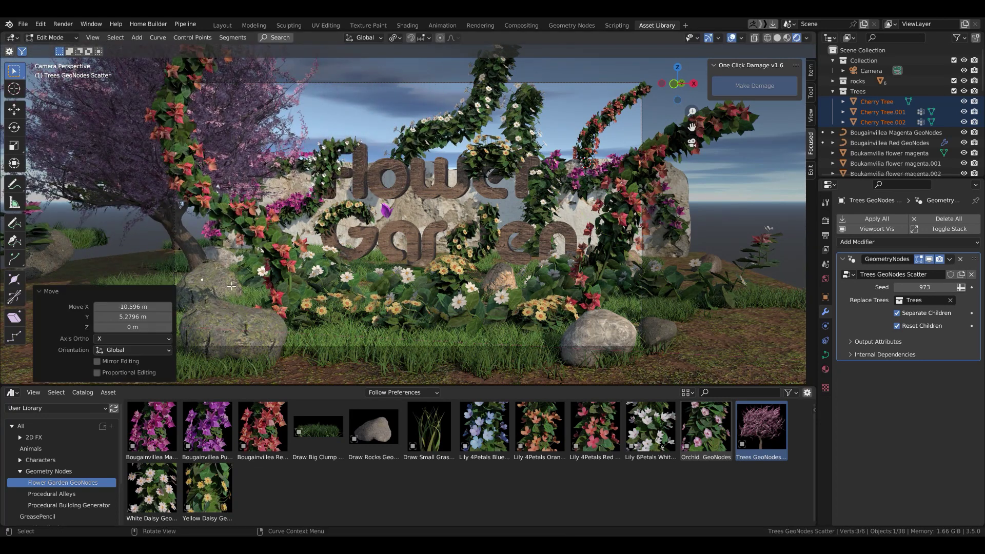
- Move the green tree's point horizontally by 17.461 m in X and -3.9805 m in Y to the garden's right side
{"action": "left_click", "coordinate": [182, 256]}
{"action": "key", "text": "g"}
{"action": "key", "text": "shift+z"}
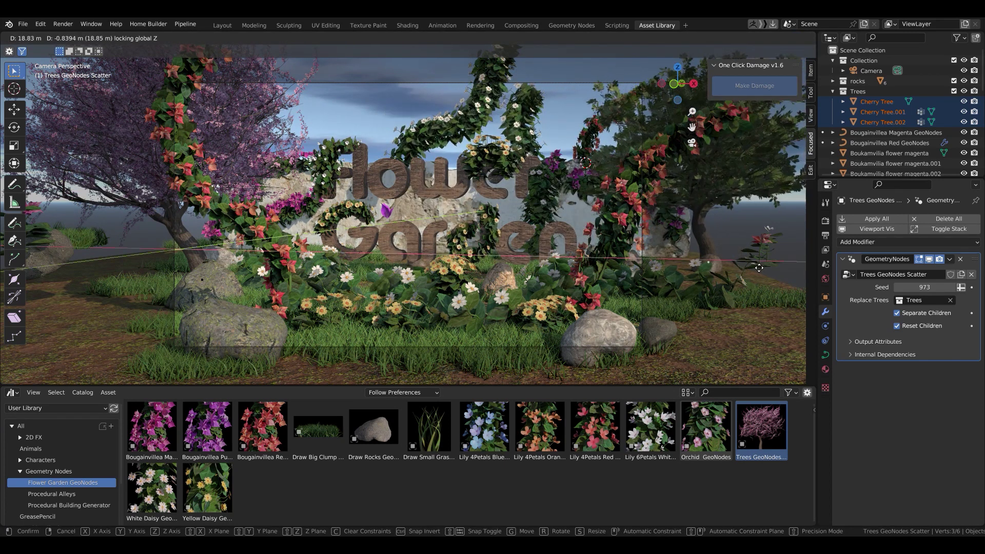
{"action": "left_click", "coordinate": [731, 287]}
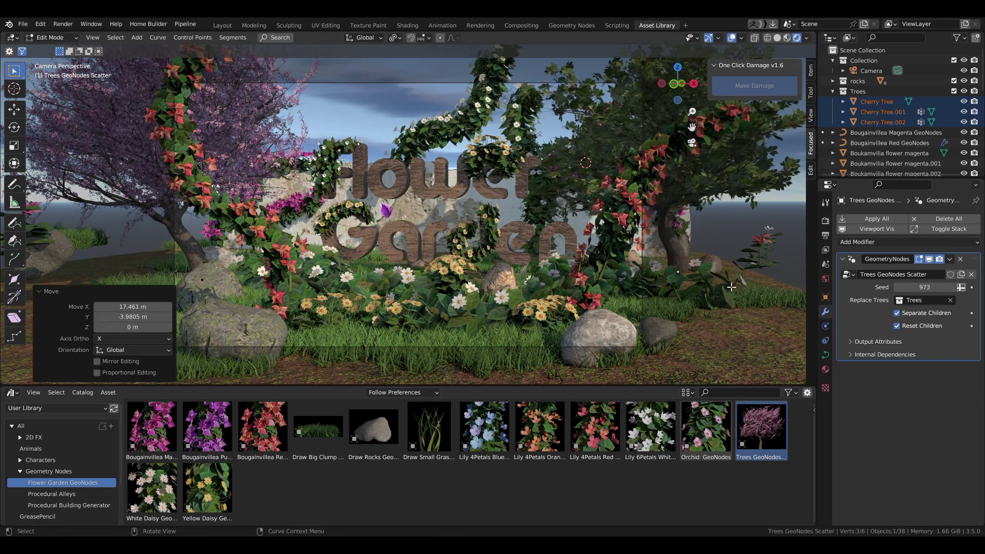
{"action": "key", "text": "Tab"}
- Try to reshape the left strand of the red bougainvillea by moving its curve points, then undo the changes
{"action": "left_click", "coordinate": [269, 294]}
{"action": "key", "text": "Tab"}
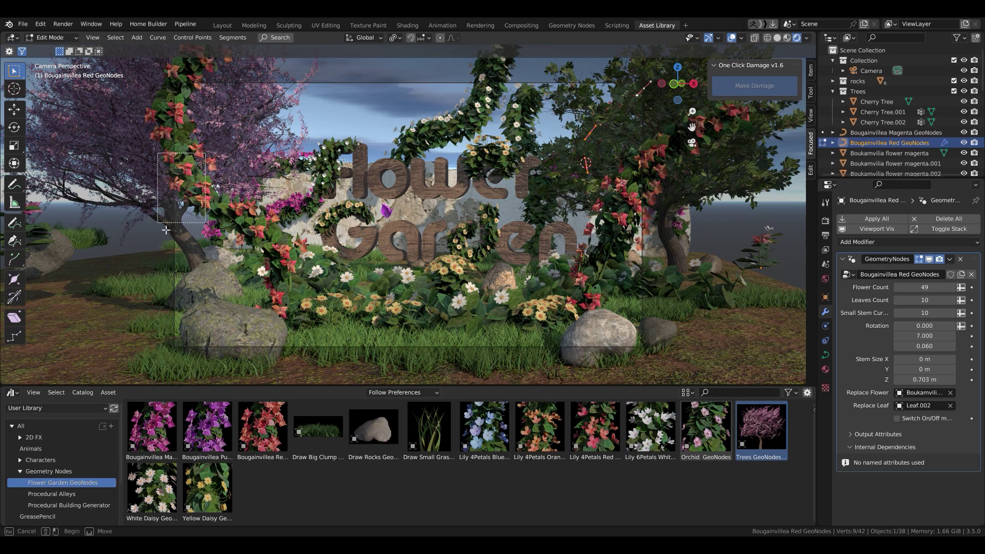
{"action": "key", "text": "g"}
{"action": "left_click", "coordinate": [416, 191]}
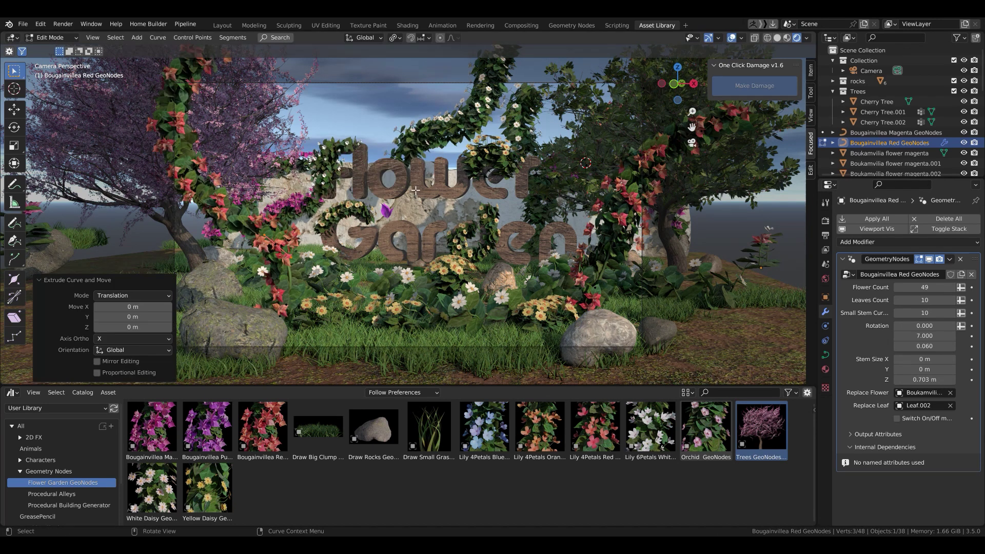
{"action": "key", "text": "ctrl+z"}
{"action": "key", "text": "ctrl+z"}
{"action": "key", "text": "Tab"}
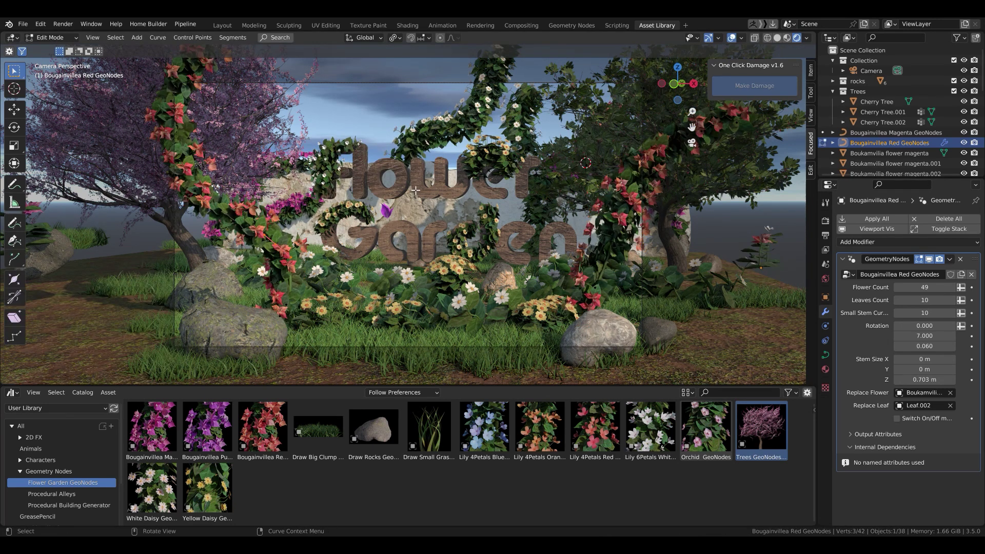
{"action": "key", "text": "Tab"}
{"action": "key", "text": "Tab"}
{"action": "key", "text": "Tab"}
{"action": "key", "text": "g"}
{"action": "right_click", "coordinate": [70, 39]}
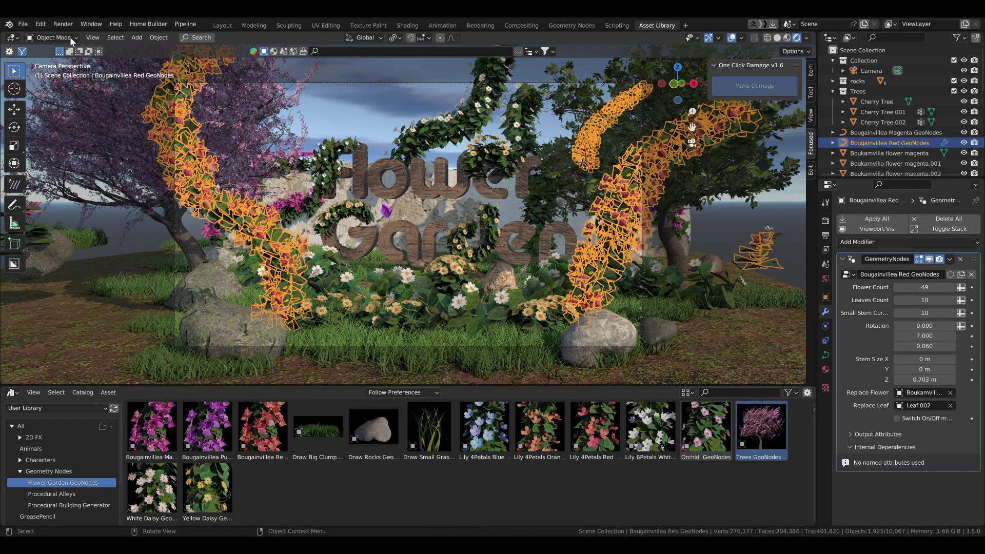
- Deselect the red bougainvillea and save the file
{"action": "left_click", "coordinate": [346, 97]}
{"action": "key", "text": "ctrl+s"}
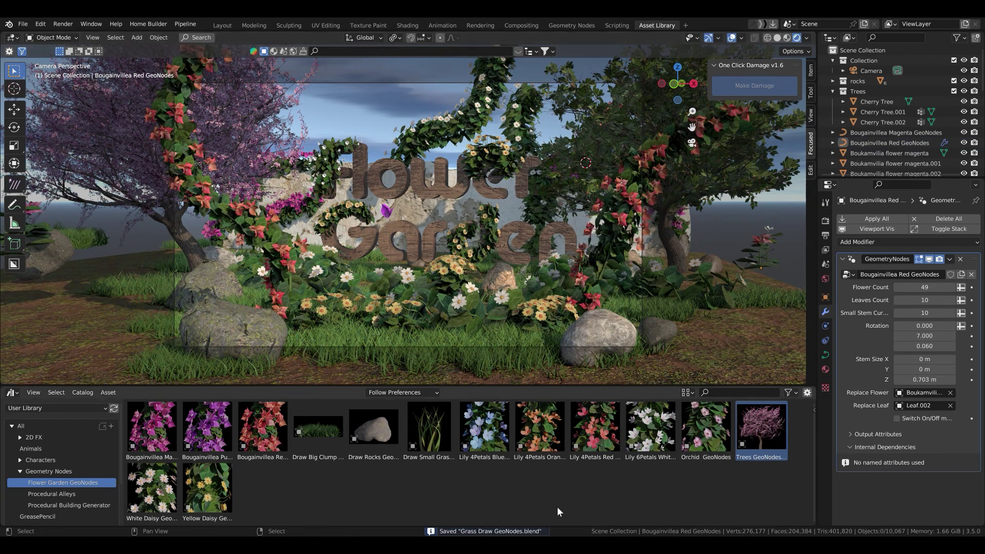
- Add the purple bougainvillea asset from the asset library to the scene and activate curve drawing on it
{"action": "left_click_drag", "start_coordinate": [205, 433], "coordinate": [62, 325]}
{"action": "key", "text": "Tab"}
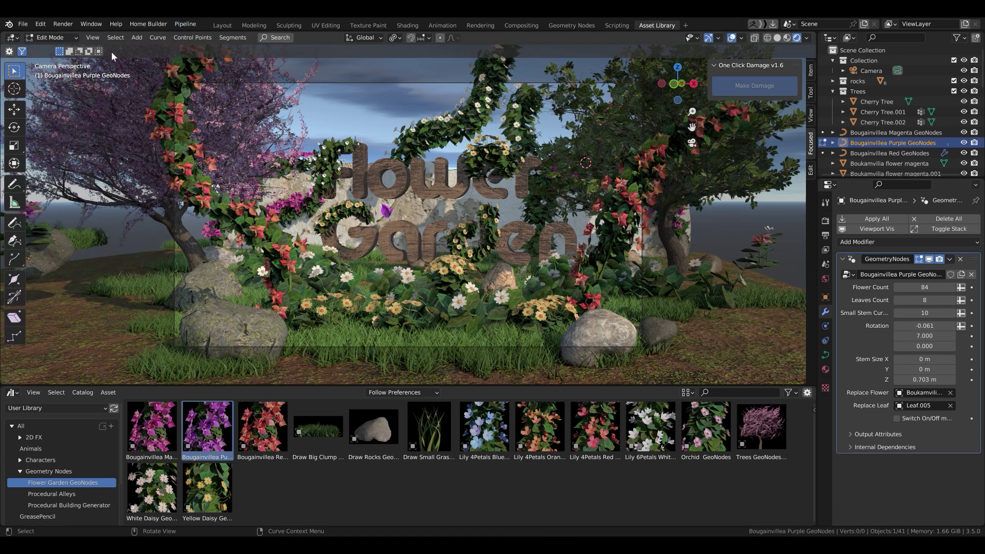
{"action": "left_click", "coordinate": [10, 224]}
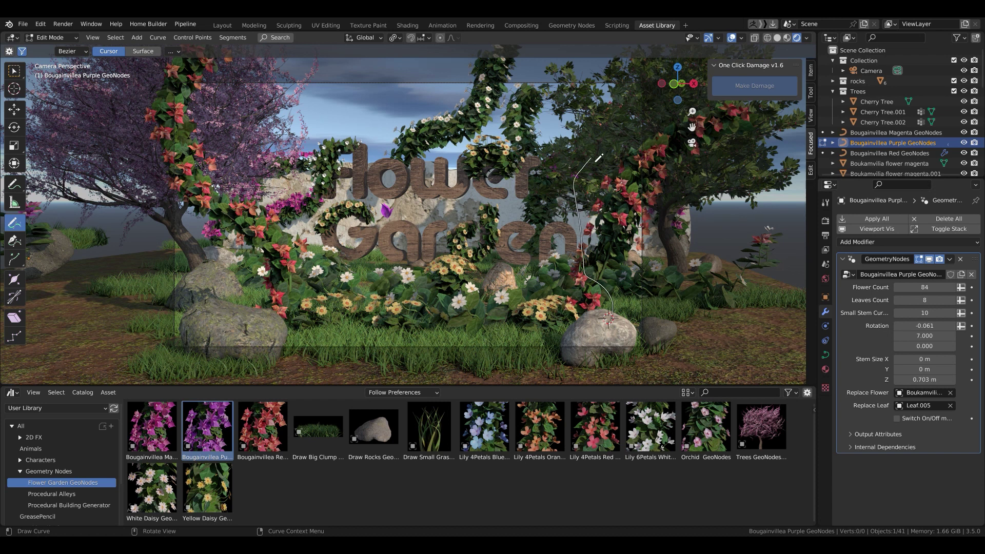
- Try to draw purple bougainvillea strands right of the lettering and across it at cursor depth, then undo the strokes
{"action": "left_click_drag", "start_coordinate": [595, 162], "coordinate": [600, 100]}
{"action": "key", "text": "ctrl+z"}
{"action": "left_click", "coordinate": [421, 222]}
{"action": "key", "text": "ctrl+z"}
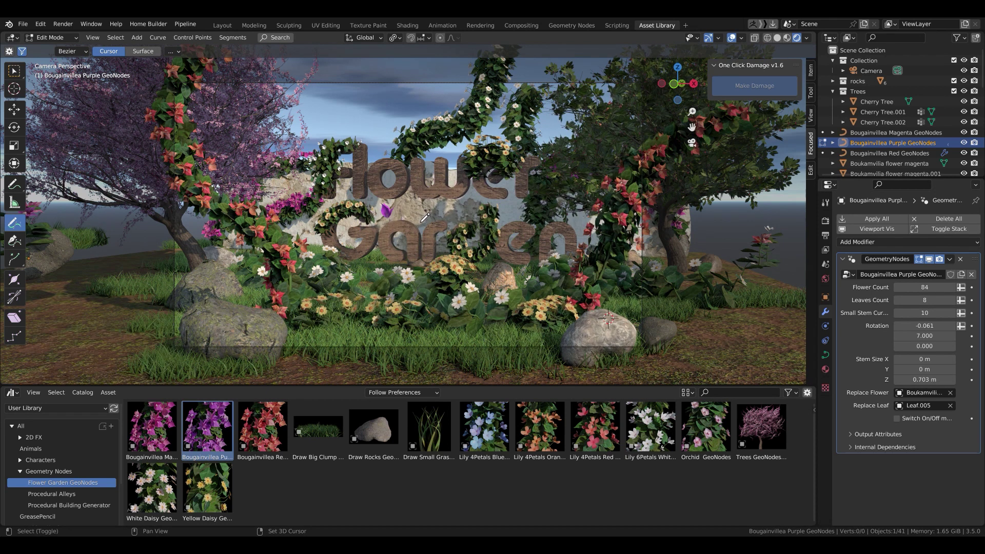
- Draw a purple bougainvillea strand with surface depth between the words "Flower" and "Garden" and set its Flower Count to 34
{"action": "right_click", "coordinate": [420, 212], "text": "shift"}
{"action": "left_click_drag", "start_coordinate": [420, 214], "coordinate": [471, 202]}
{"action": "left_click_drag", "start_coordinate": [925, 287], "coordinate": [897, 287]}
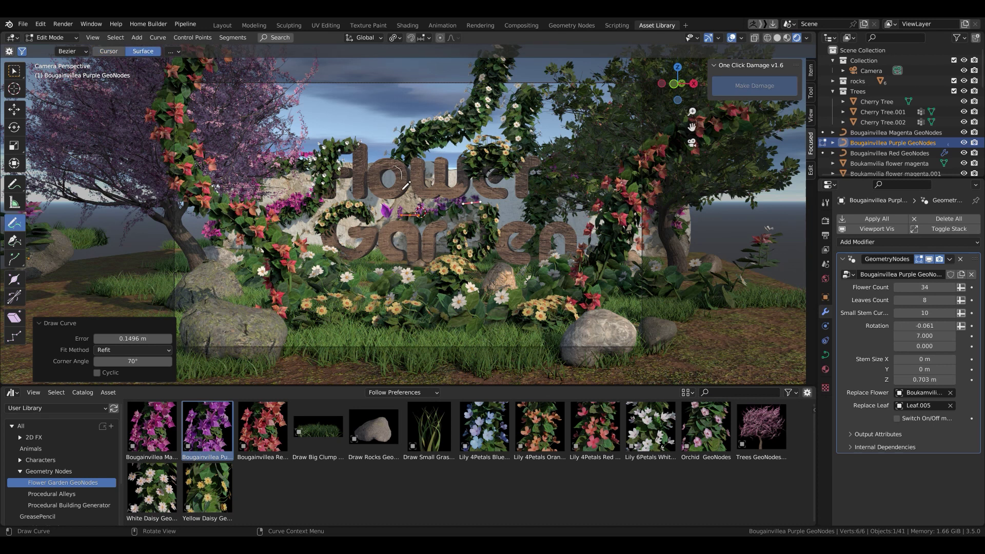
{"action": "left_click_drag", "start_coordinate": [374, 186], "coordinate": [391, 166]}
{"action": "key", "text": "ctrl+z"}
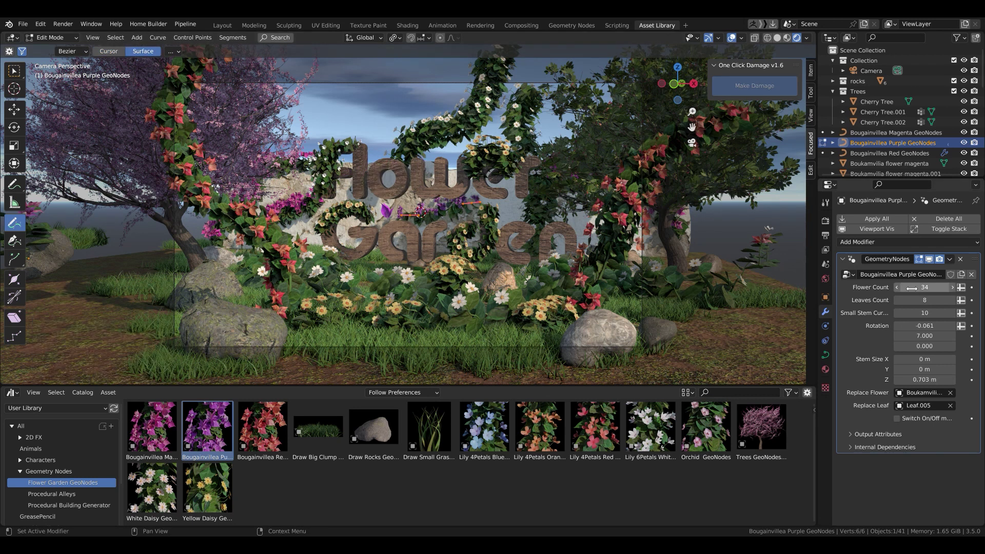
- Duplicate the purple bougainvillea and delete the curve points of the copy
{"action": "key", "text": "Tab"}
{"action": "key", "text": "shift+d"}
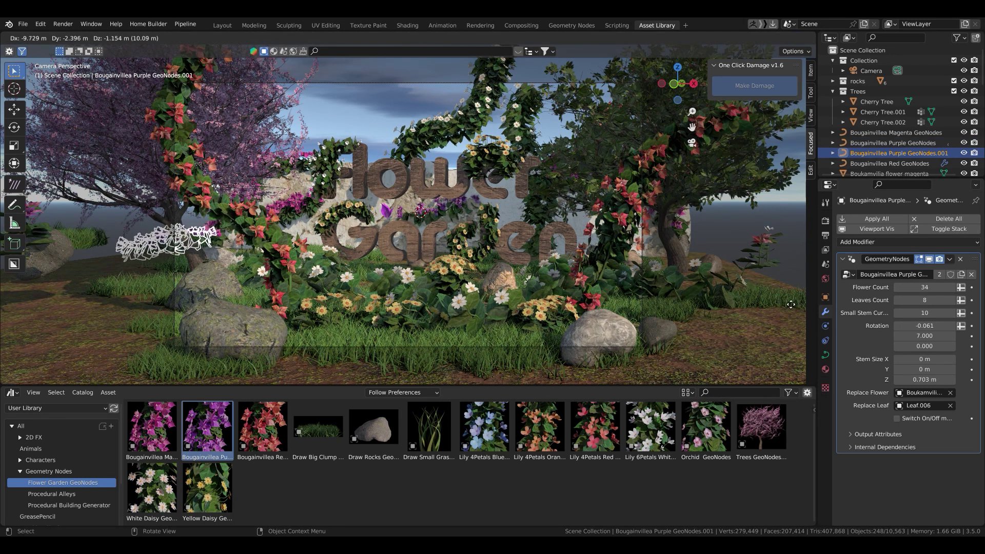
{"action": "left_click", "coordinate": [208, 255]}
{"action": "key", "text": "Tab"}
{"action": "key", "text": "x"}
{"action": "left_click", "coordinate": [523, 247]}
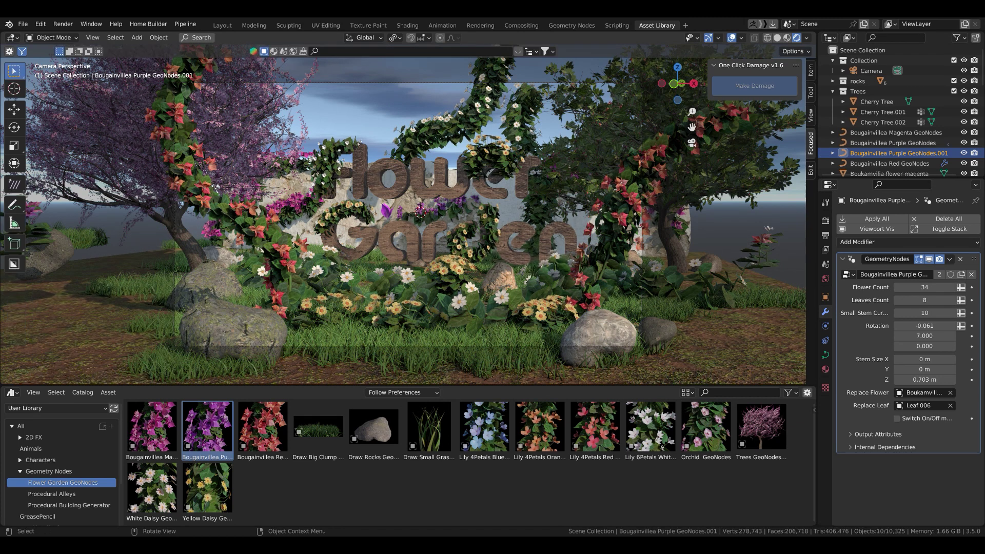
- Draw a short purple bougainvillea strand over the "o" of "Flower" and set its Stem Size Z to 0.223 m
{"action": "left_click_drag", "start_coordinate": [405, 192], "coordinate": [408, 190]}
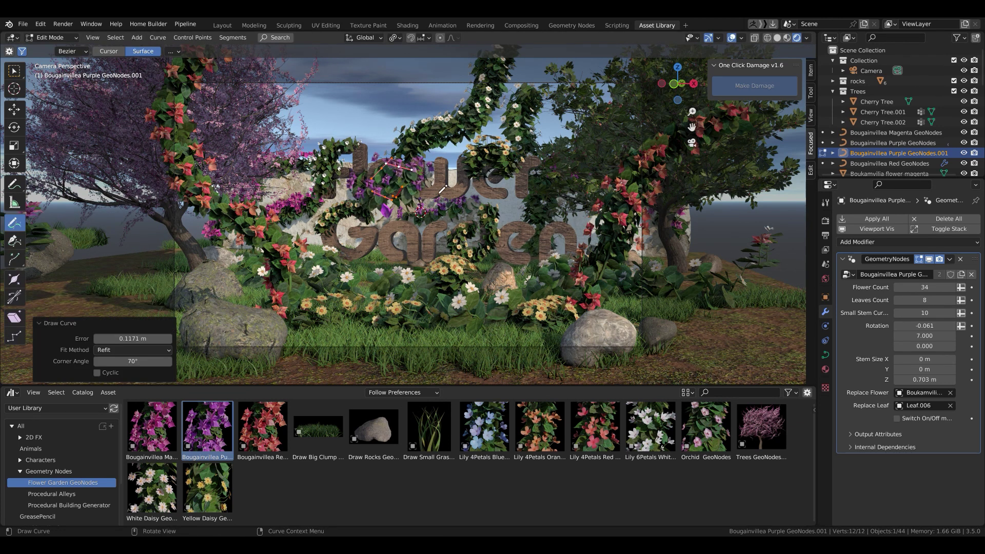
{"action": "left_click_drag", "start_coordinate": [938, 380], "coordinate": [910, 380]}
{"action": "key", "text": "Tab"}
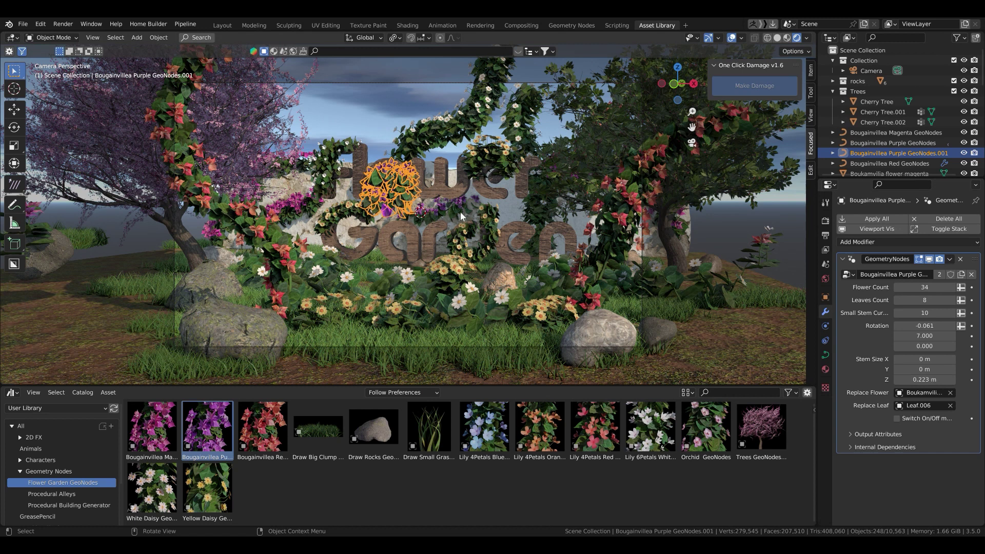
{"action": "key", "text": "g"}
{"action": "key", "text": "Escape"}
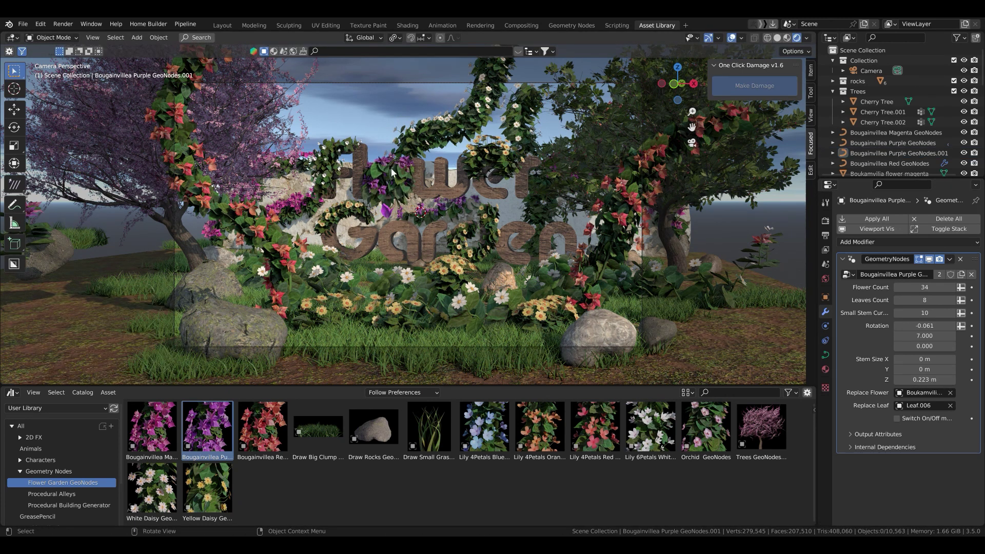
- Delete the purple strand on the "o" of "Flower" and redraw it around the same letter
{"action": "key", "text": "Tab"}
{"action": "key", "text": "s"}
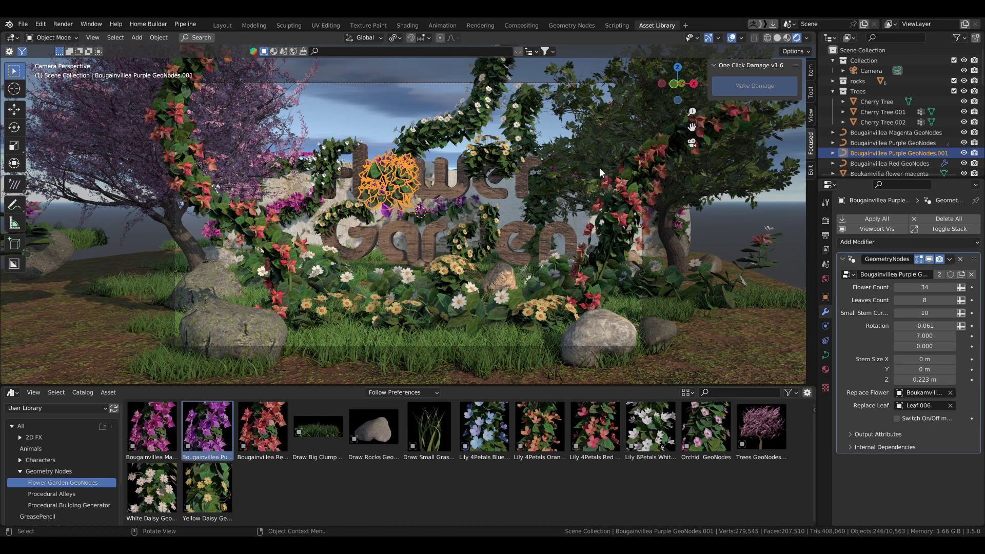
{"action": "key", "text": "Tab"}
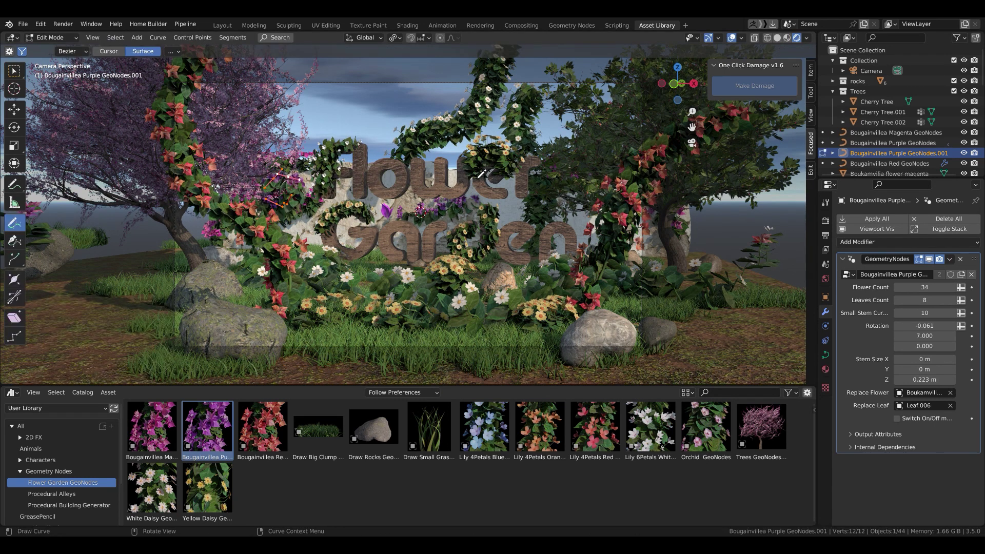
{"action": "key", "text": "x"}
{"action": "left_click", "coordinate": [477, 175]}
{"action": "mouse_move", "coordinate": [381, 170]}
{"action": "left_mouse_down"}
{"action": "mouse_move", "coordinate": [376, 189]}
{"action": "mouse_move", "coordinate": [387, 169]}
{"action": "left_mouse_up"}
{"action": "key", "text": "Tab"}
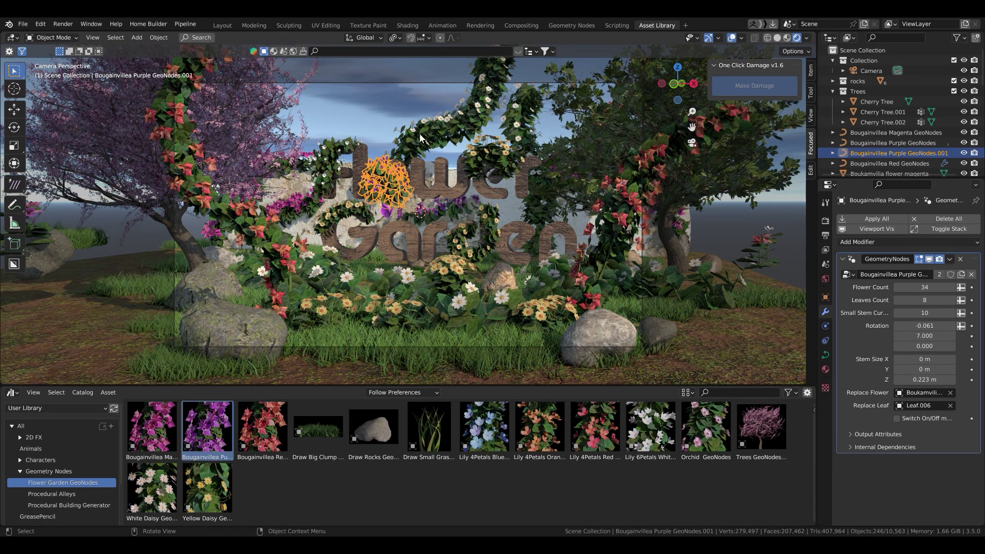
- Hide the viewport overlays and set the purple bougainvillea on the "o" to Flower Count 27 and second Rotation value 11.550
{"action": "key", "text": "alt+a"}
{"action": "left_click", "coordinate": [409, 189]}
{"action": "key", "text": "alt+shift+z"}
{"action": "mouse_move", "coordinate": [939, 287]}
{"action": "left_mouse_down"}
{"action": "mouse_move", "coordinate": [890, 287]}
{"action": "mouse_move", "coordinate": [923, 287]}
{"action": "left_mouse_up"}
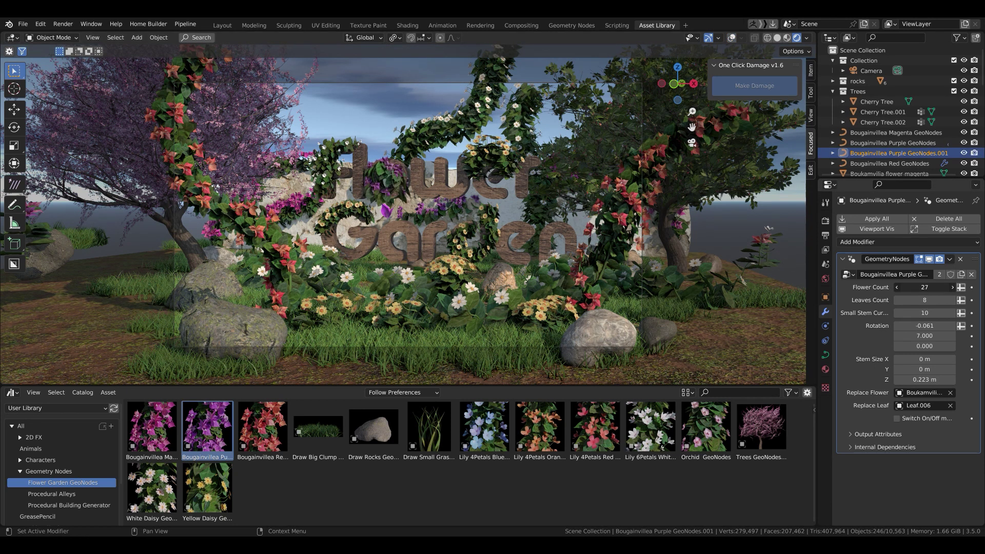
{"action": "left_click", "coordinate": [924, 418]}
{"action": "mouse_move", "coordinate": [924, 325]}
{"action": "left_mouse_down"}
{"action": "mouse_move", "coordinate": [882, 325]}
{"action": "mouse_move", "coordinate": [964, 335]}
{"action": "mouse_move", "coordinate": [941, 345]}
{"action": "mouse_move", "coordinate": [921, 346]}
{"action": "mouse_move", "coordinate": [936, 325]}
{"action": "mouse_move", "coordinate": [964, 325]}
{"action": "mouse_move", "coordinate": [923, 325]}
{"action": "mouse_move", "coordinate": [933, 336]}
{"action": "left_mouse_up"}
- Move the purple bougainvillea on the "o" by 0.018087 m in X, 0.005757 m in Y and 0.060581 m in Z, and save the file
{"action": "key", "text": "g"}
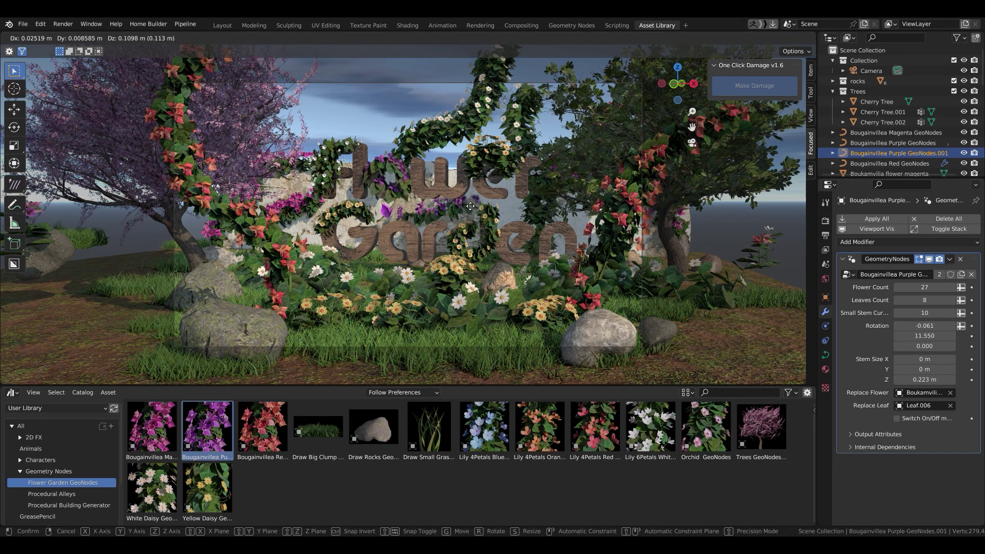
{"action": "left_click", "coordinate": [459, 208]}
{"action": "key", "text": "ctrl+s"}
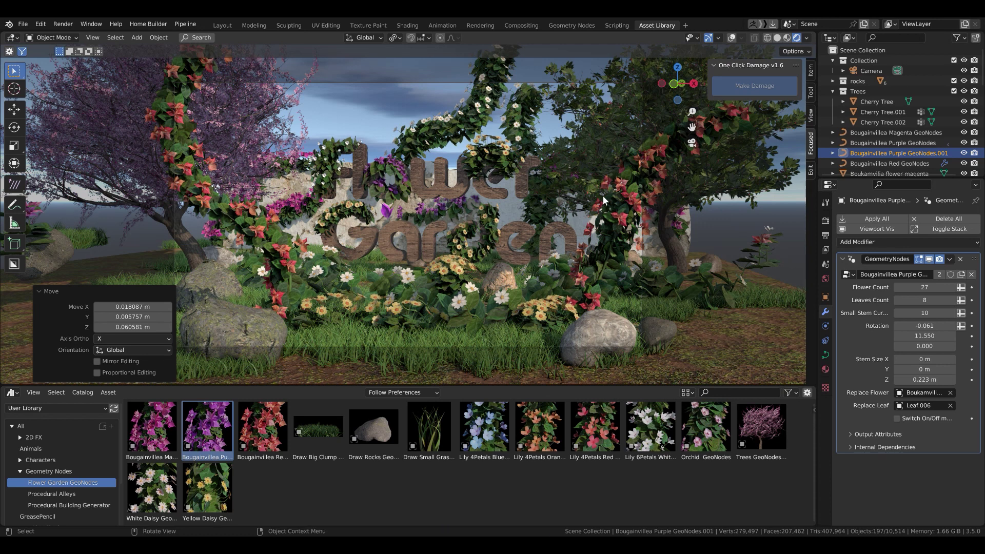
- Switch the rendered viewport to the Cycles render engine
{"action": "key", "text": "q"}
{"action": "left_click", "coordinate": [812, 312]}
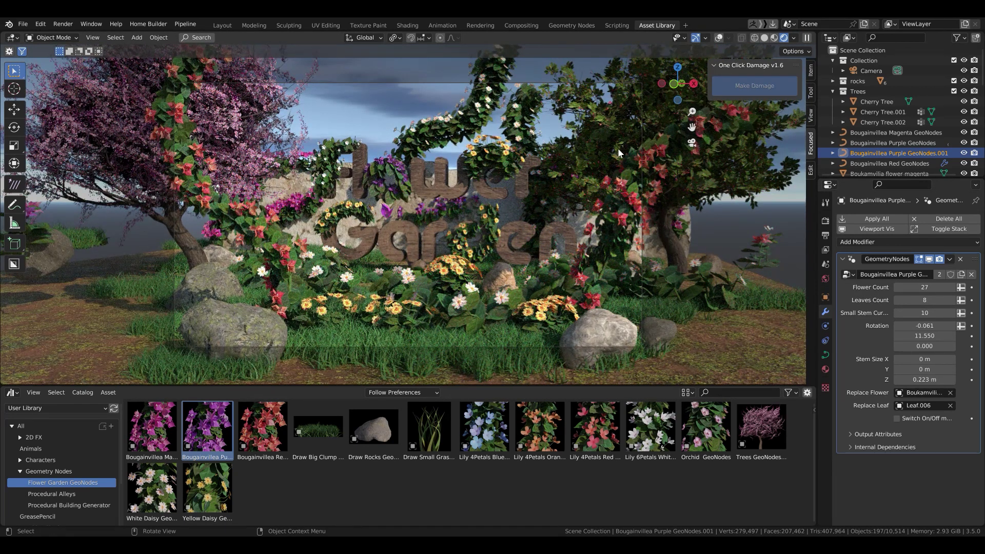
- Draw two large purple bougainvillea strands on the original purple curve, rising from the ground on either side of the lettering
{"action": "left_click", "coordinate": [453, 217]}
{"action": "key", "text": "Tab"}
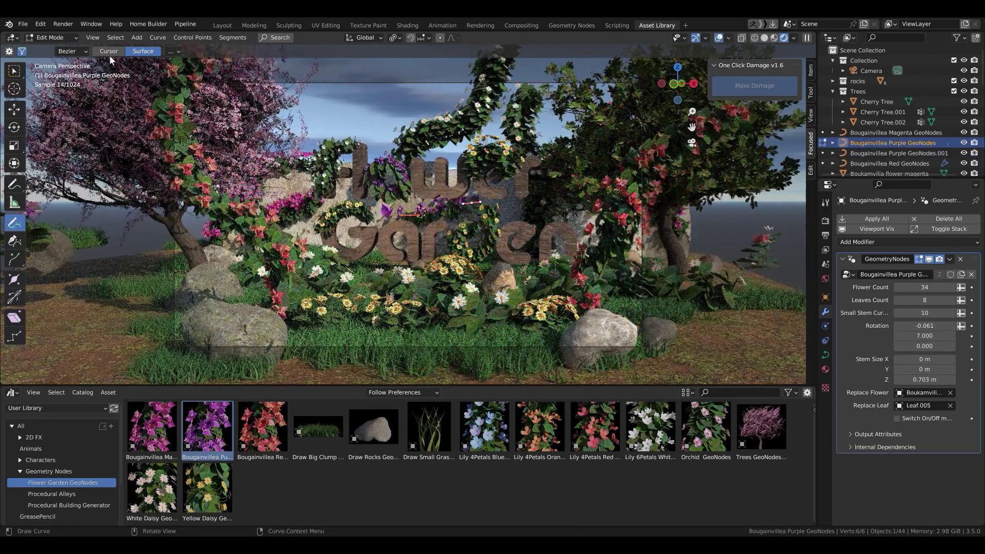
{"action": "mouse_move", "coordinate": [512, 343]}
{"action": "left_mouse_down"}
{"action": "mouse_move", "coordinate": [510, 323]}
{"action": "mouse_move", "coordinate": [741, 173]}
{"action": "left_mouse_up"}
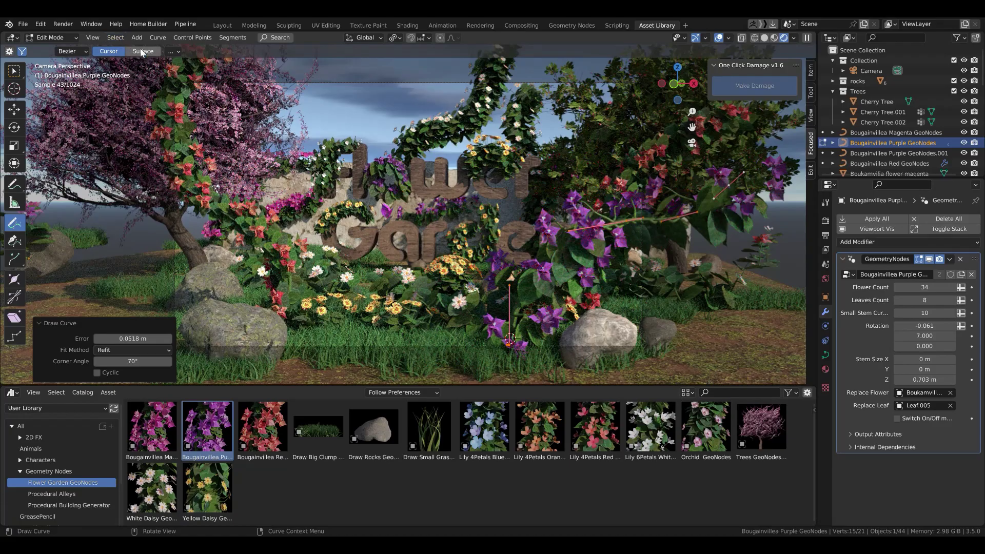
{"action": "left_click_drag", "start_coordinate": [221, 323], "coordinate": [128, 200]}
{"action": "key", "text": "Tab"}
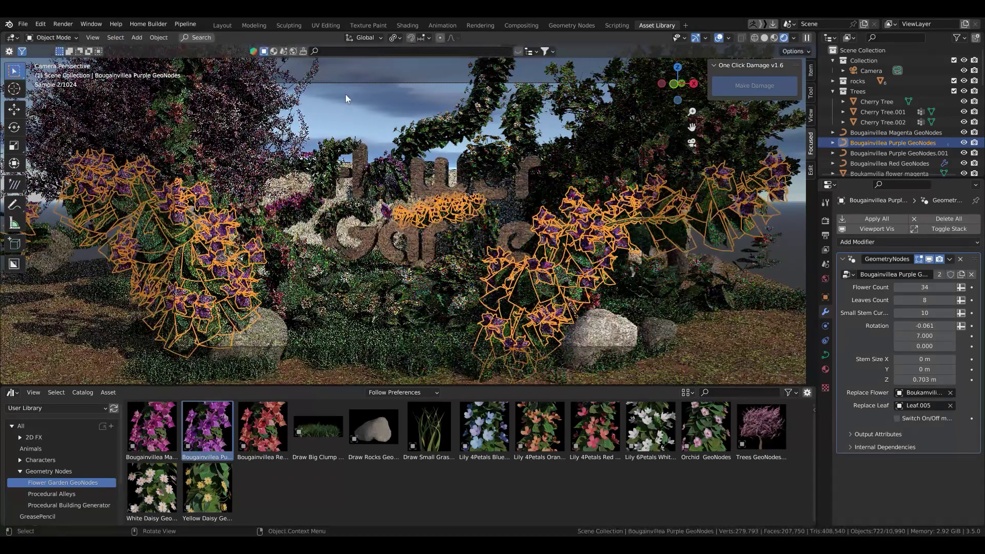